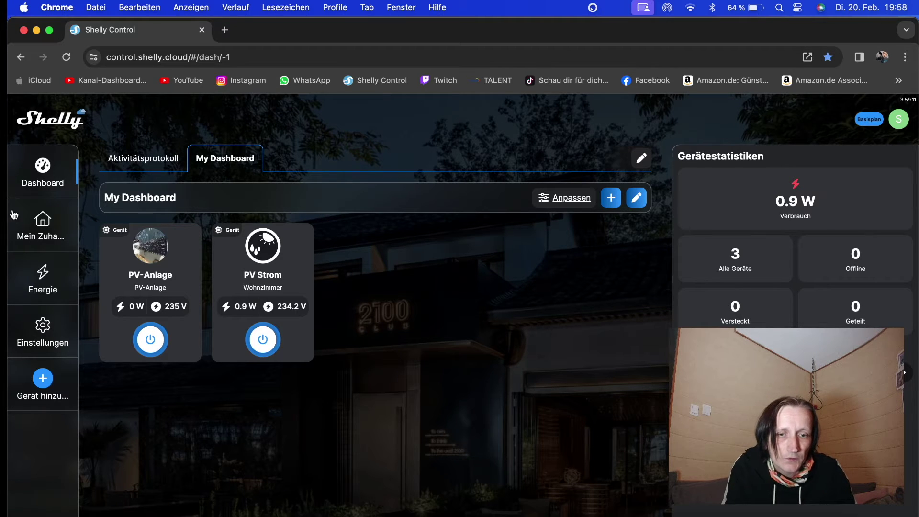
# Open the Test plug among the devices of the Wohnzimmer room.
pyautogui.click(47, 229)
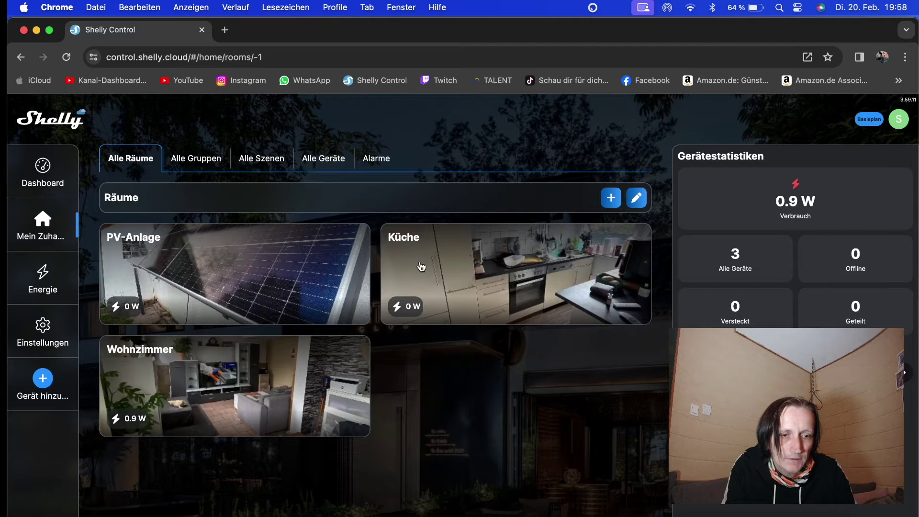
pyautogui.click(262, 378)
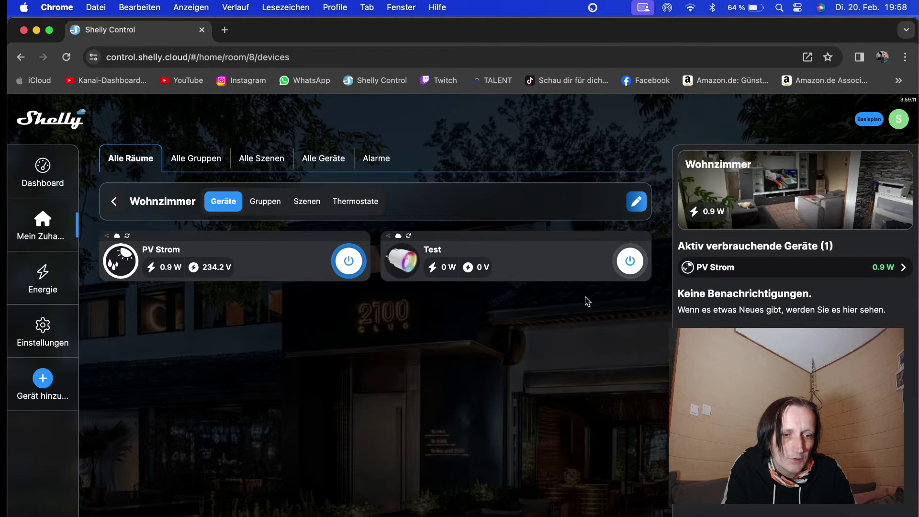
pyautogui.click(542, 269)
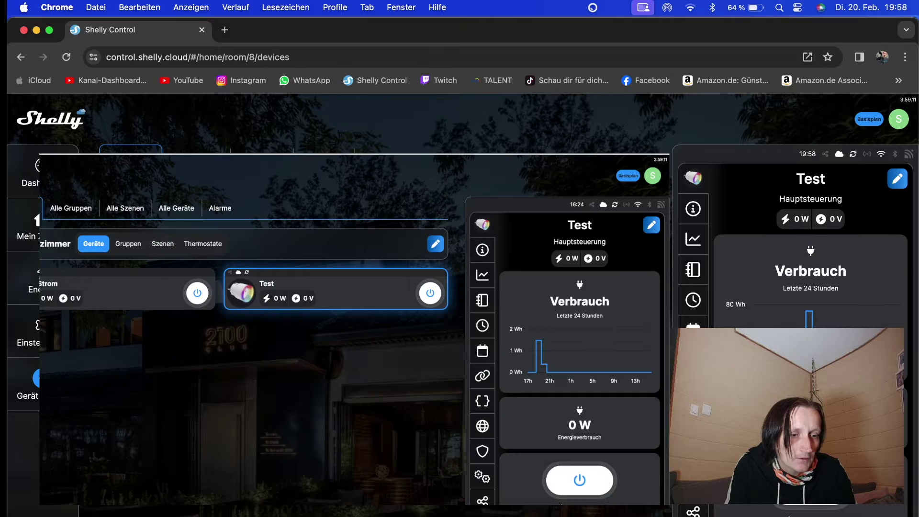
# Open the Test plug's local web interface through the IP address in its device information and dismiss the translation offer.
pyautogui.scroll(-1, 699, 324)
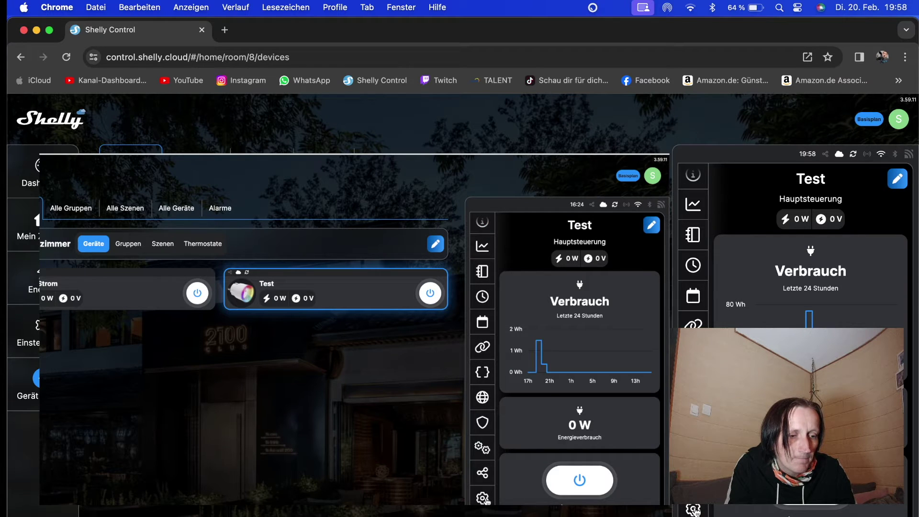
pyautogui.click(695, 510)
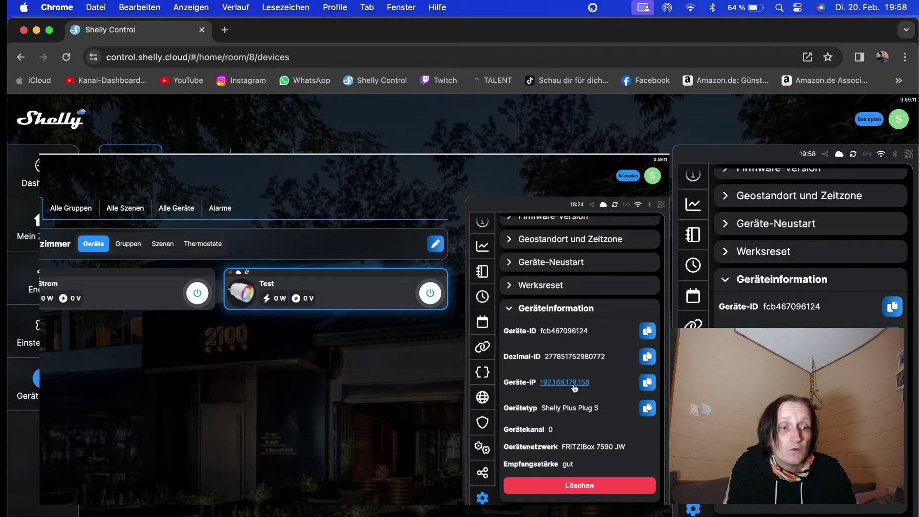
pyautogui.click(574, 388)
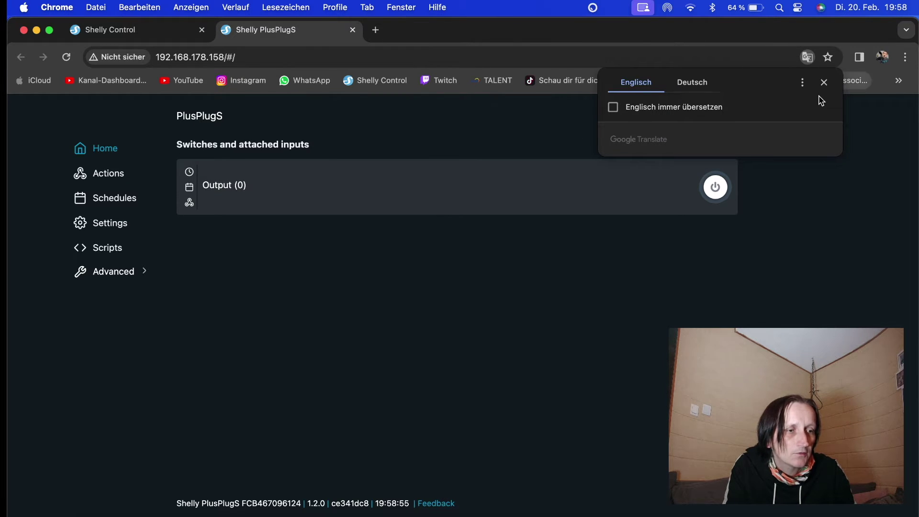
pyautogui.click(824, 82)
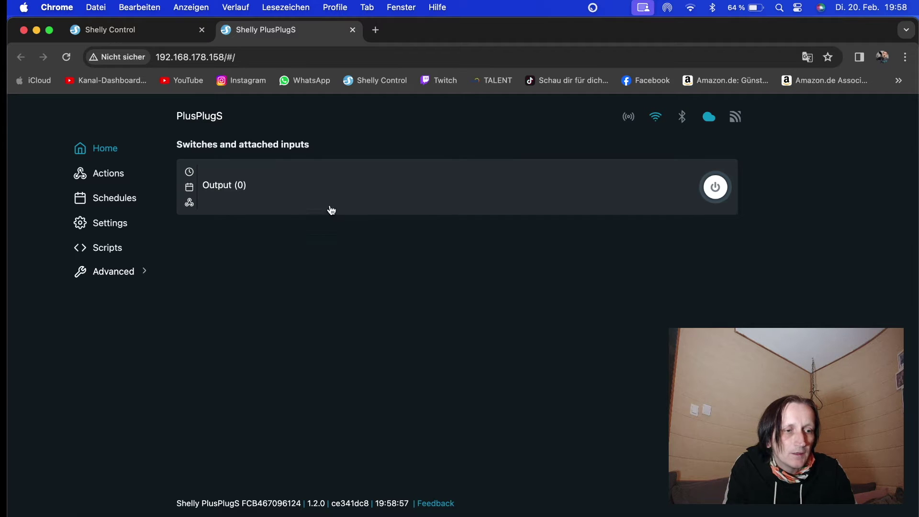
# Open the everhome.cloud website in a new browser tab.
pyautogui.click(377, 30)
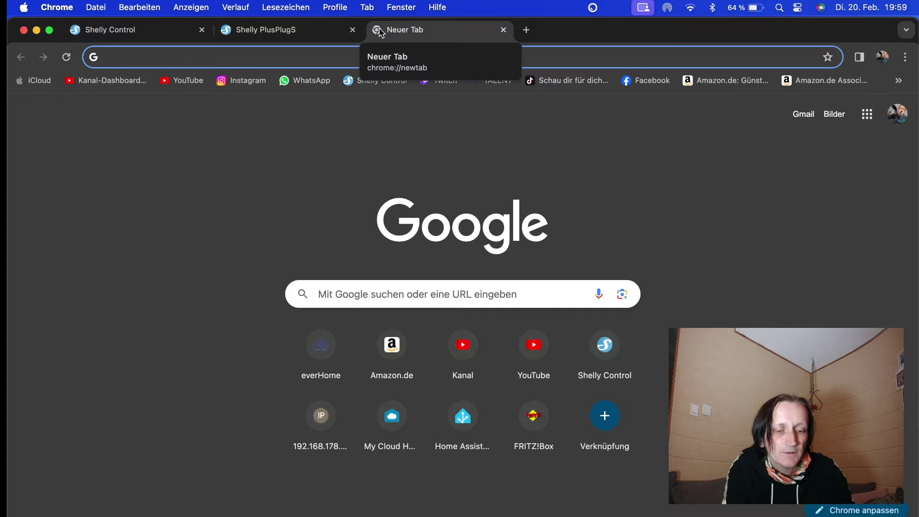
pyautogui.write('e')
pyautogui.press('Right')
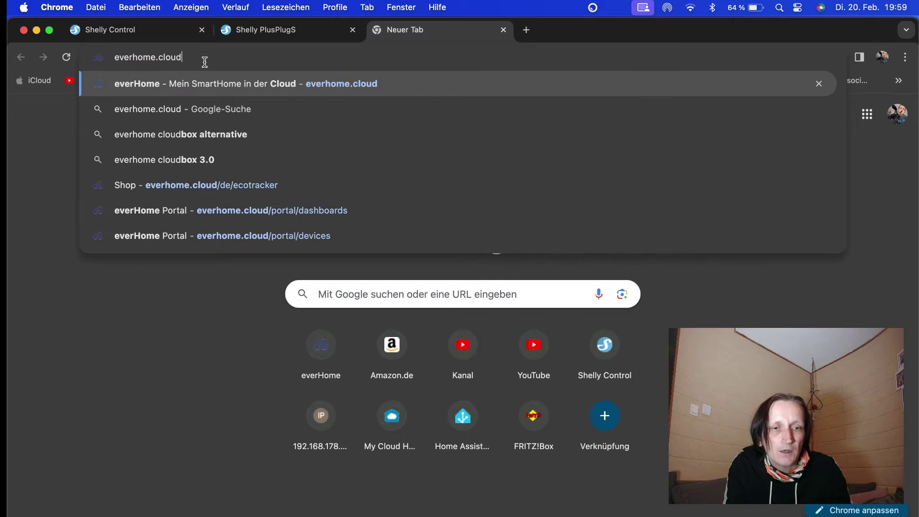
pyautogui.press('Return')
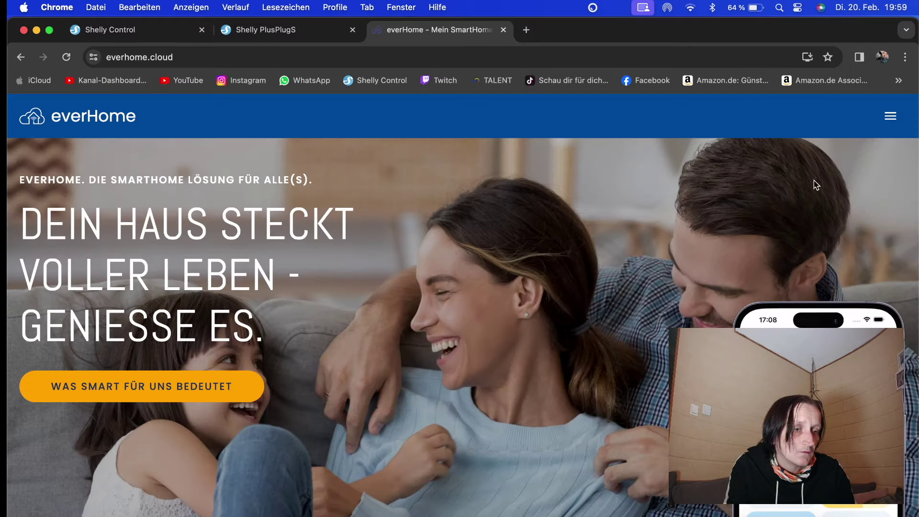
# Look at the account options in the everHome site navigation and go to the personal portal (Mein Portal).
pyautogui.click(890, 120)
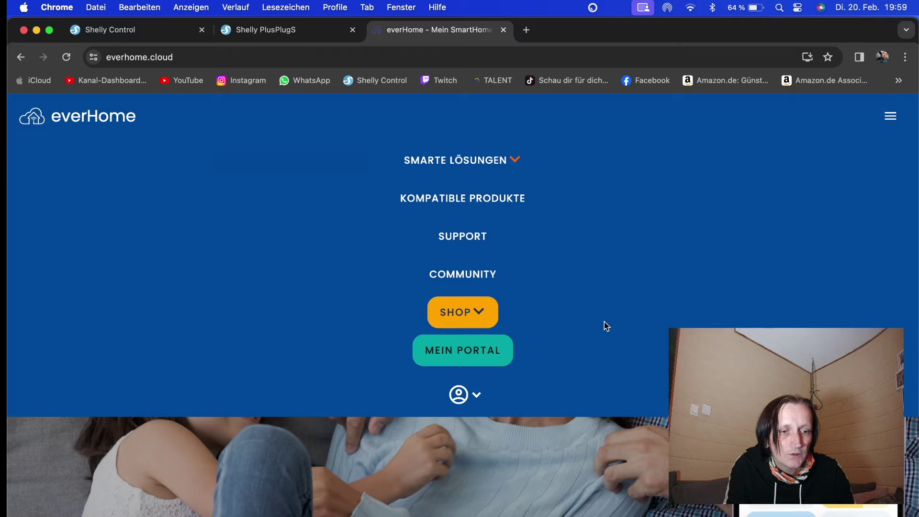
pyautogui.click(477, 405)
pyautogui.scroll(-3, 477, 405)
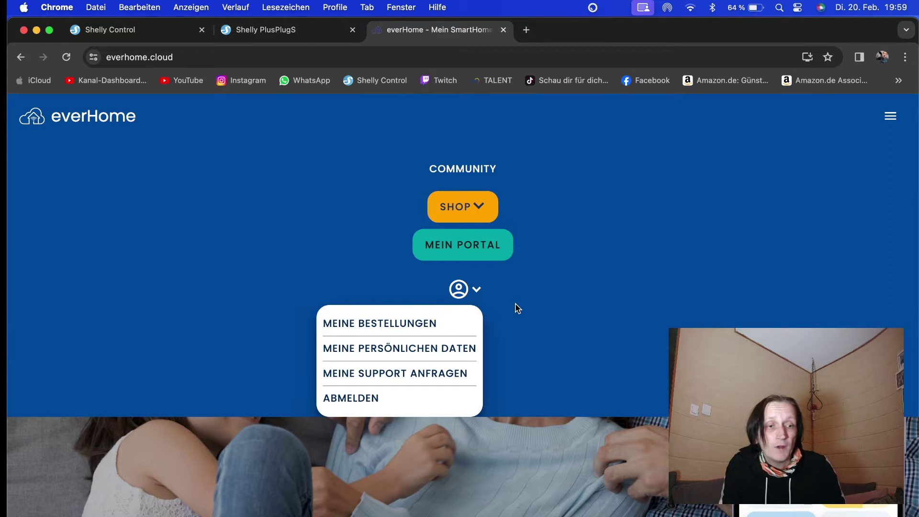
pyautogui.click(588, 255)
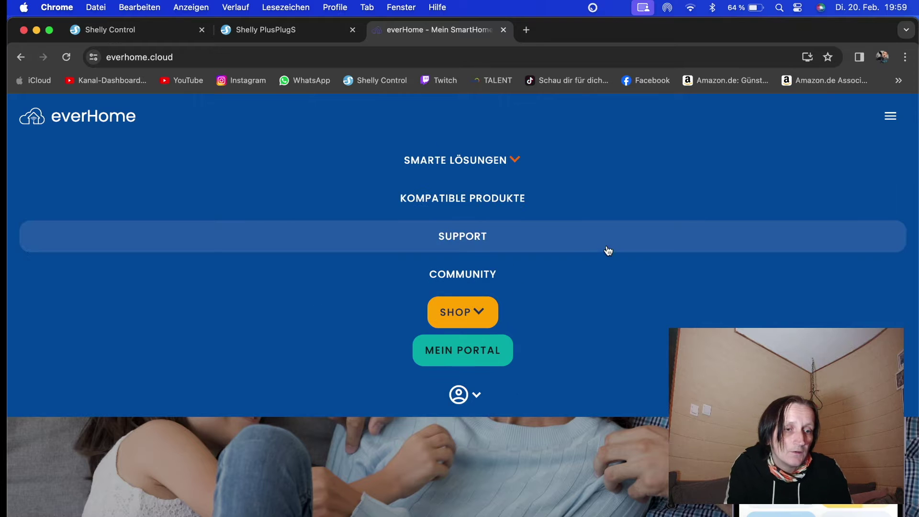
pyautogui.click(482, 351)
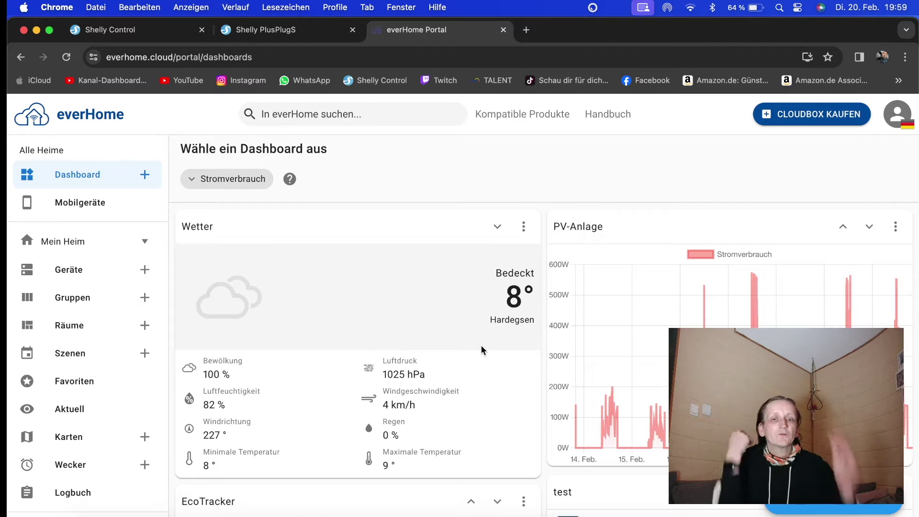
# Examine the EcoTracker's device details and its power consumption chart.
pyautogui.click(72, 280)
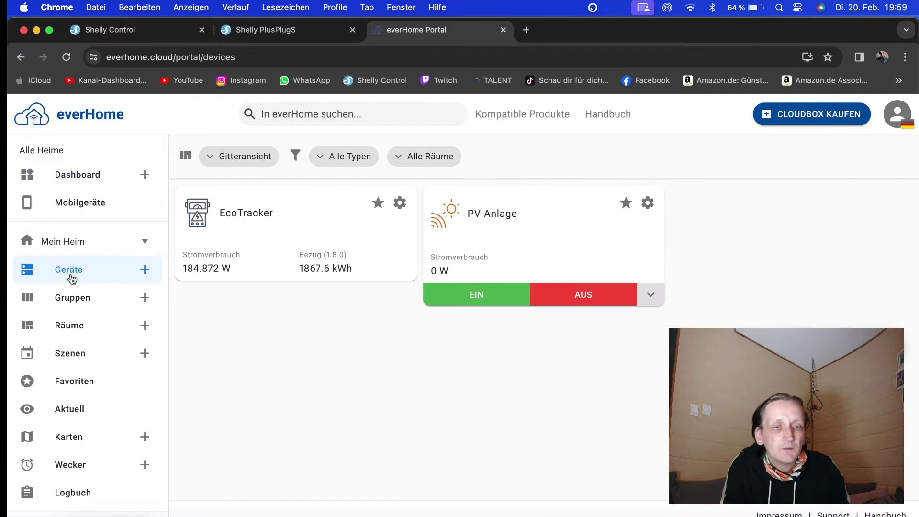
pyautogui.click(306, 223)
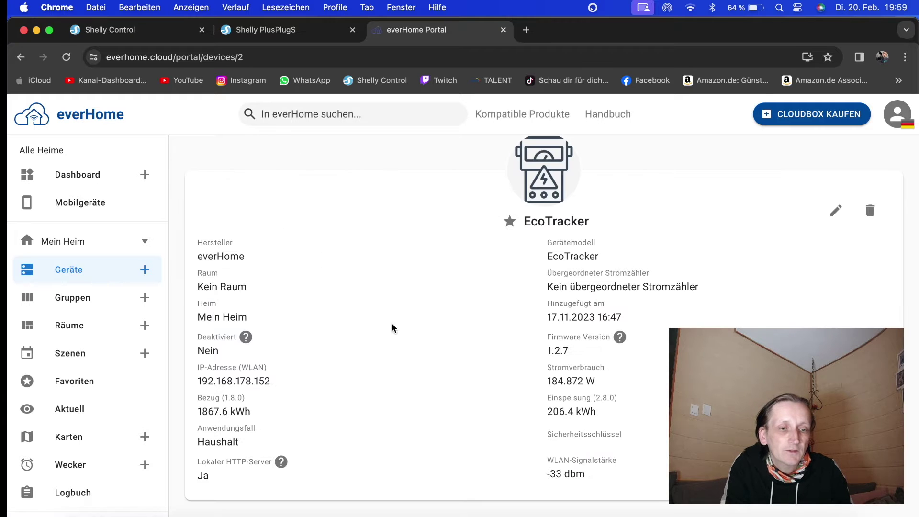
pyautogui.scroll(-2, 402, 340)
pyautogui.scroll(1, 401, 340)
pyautogui.scroll(-5, 402, 341)
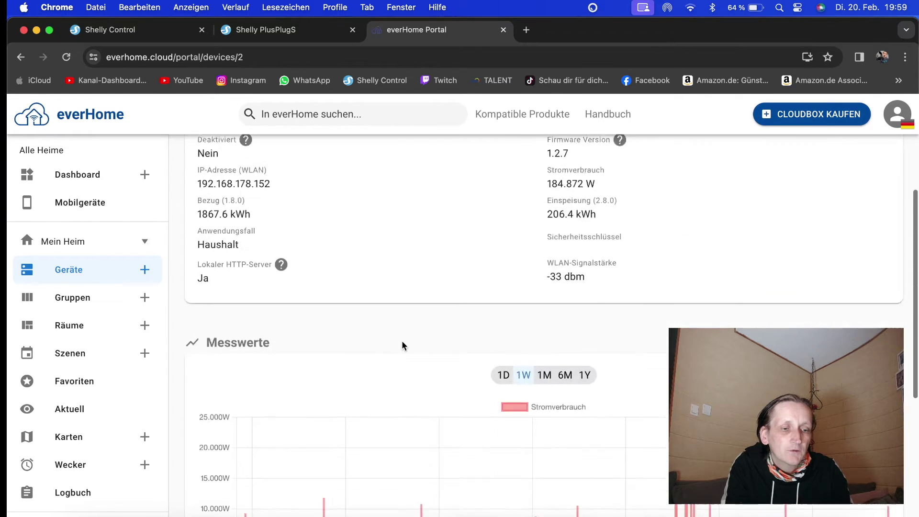
pyautogui.scroll(-3, 401, 344)
pyautogui.scroll(1, 401, 345)
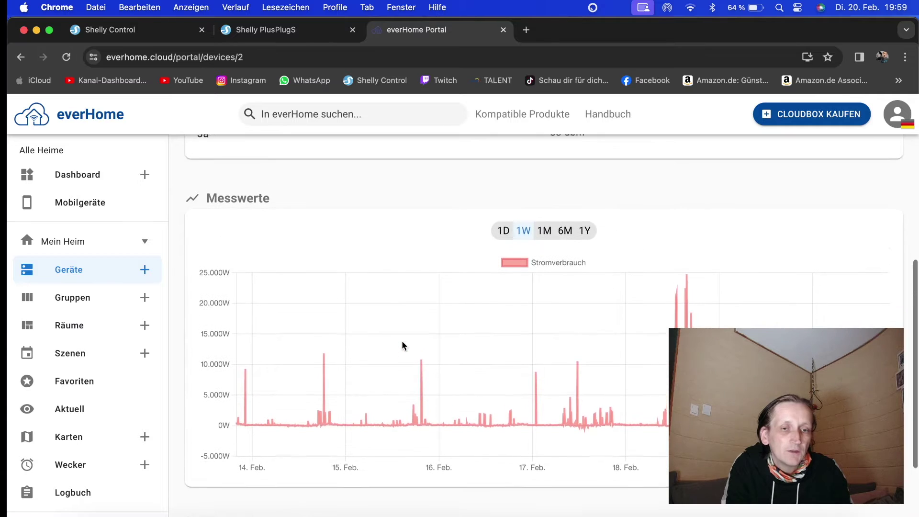
pyautogui.scroll(-2, 403, 344)
pyautogui.scroll(8, 402, 345)
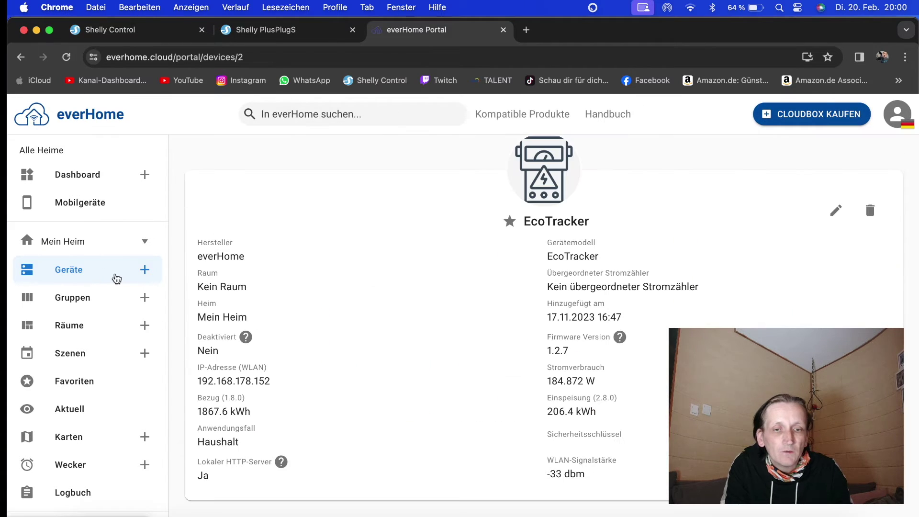
# Return to the device list and examine the PV-Anlage's settings, consumption chart and schedule.
pyautogui.click(118, 279)
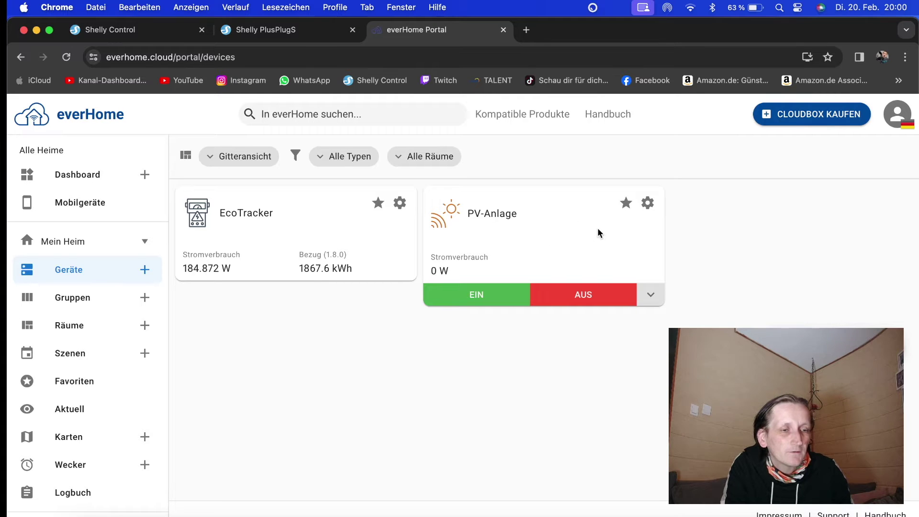
pyautogui.click(648, 203)
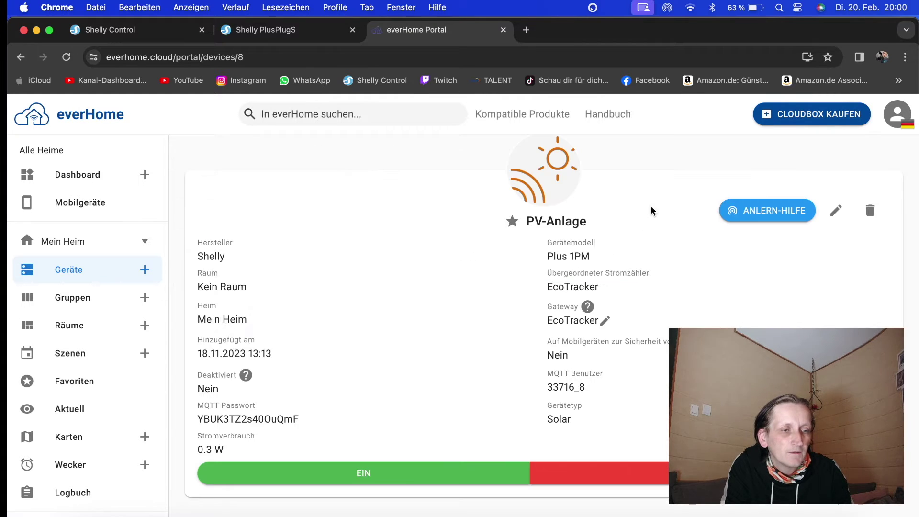
pyautogui.scroll(-3, 322, 335)
pyautogui.scroll(-8, 323, 338)
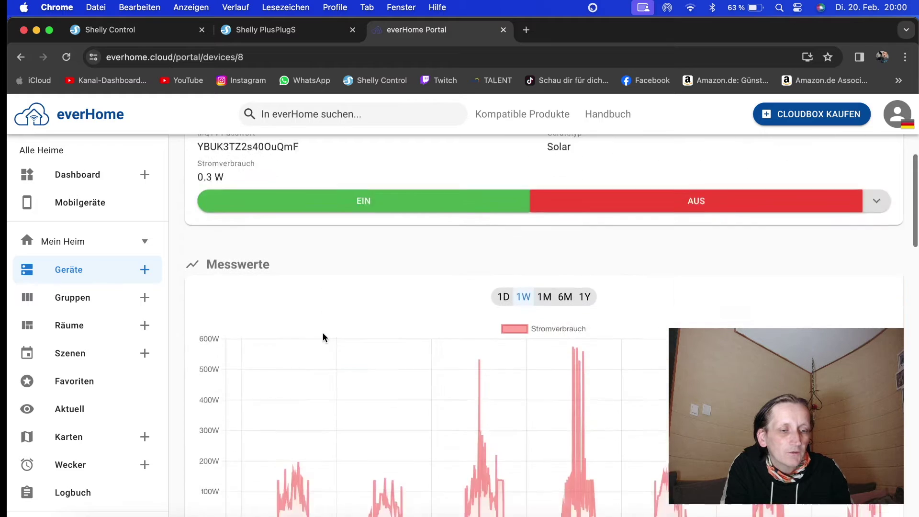
pyautogui.scroll(2, 527, 305)
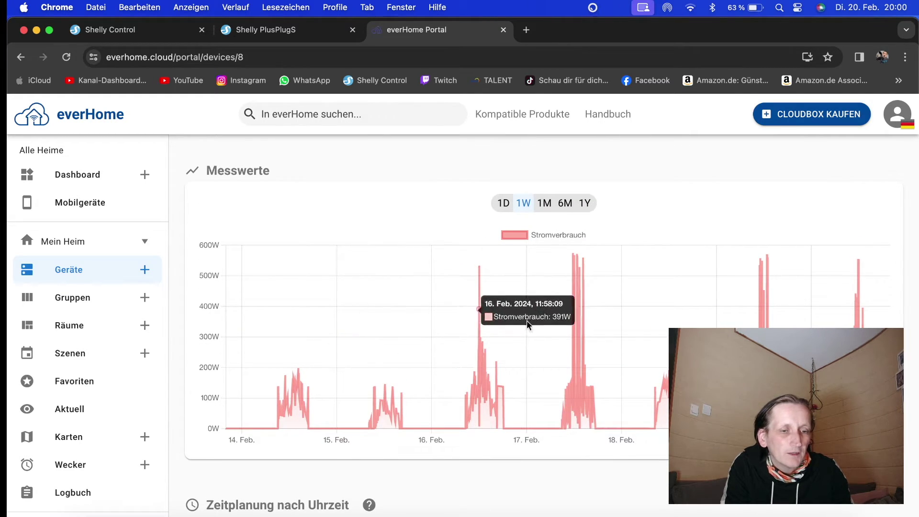
pyautogui.scroll(-10, 623, 316)
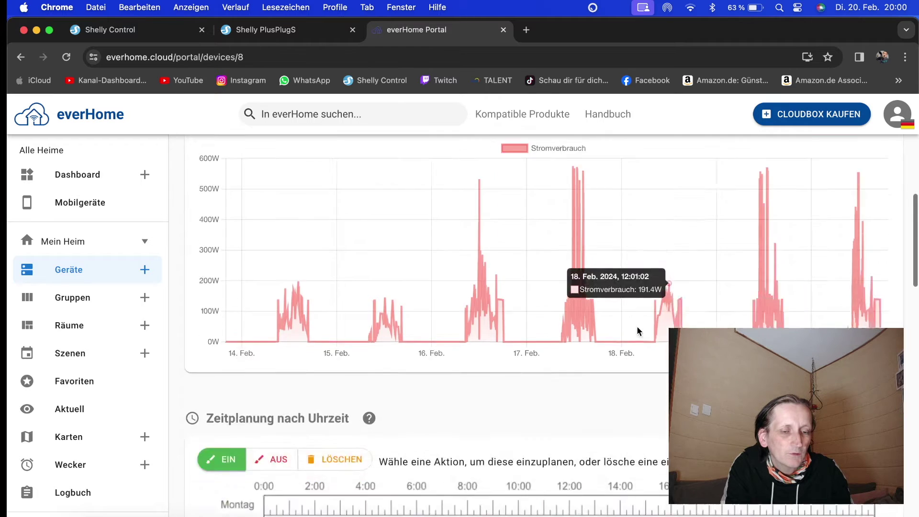
pyautogui.scroll(15, 636, 326)
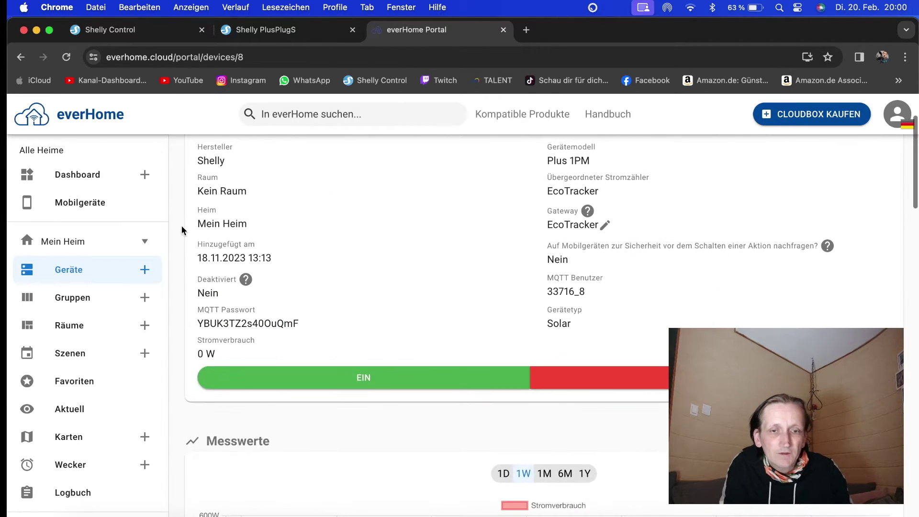
pyautogui.scroll(2, 289, 275)
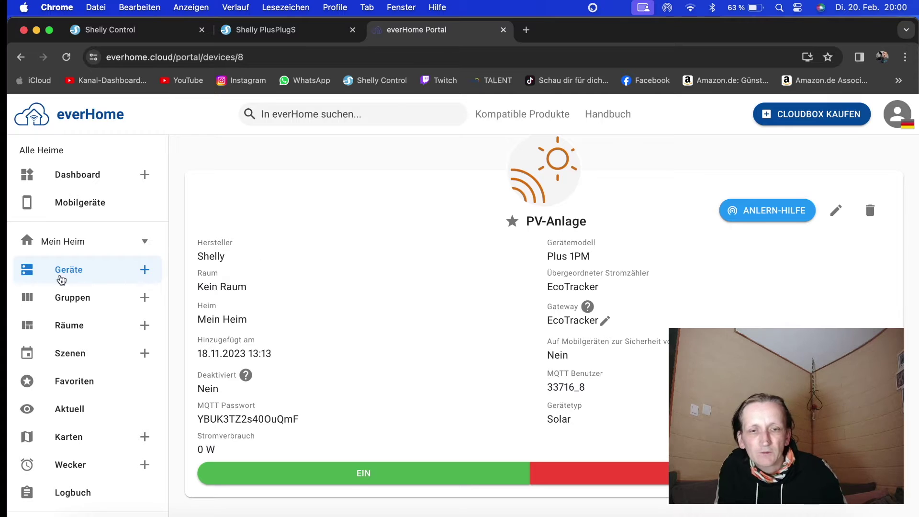
# Start adding a new device to Mein Heim and look through the manufacturers.
pyautogui.click(114, 269)
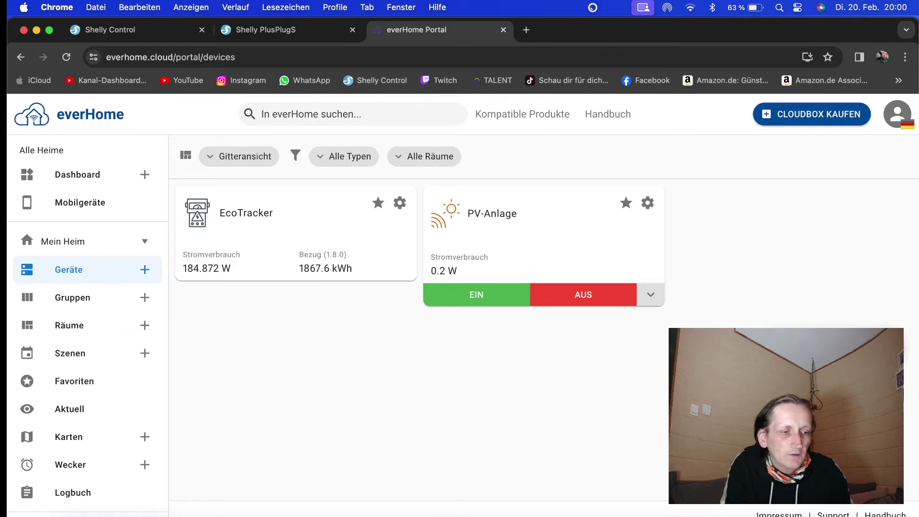
pyautogui.click(145, 270)
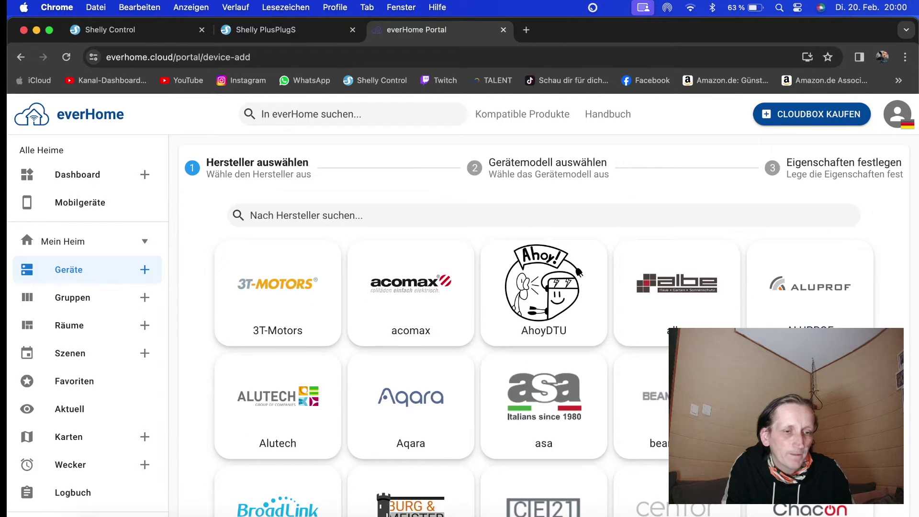
pyautogui.scroll(-2, 381, 370)
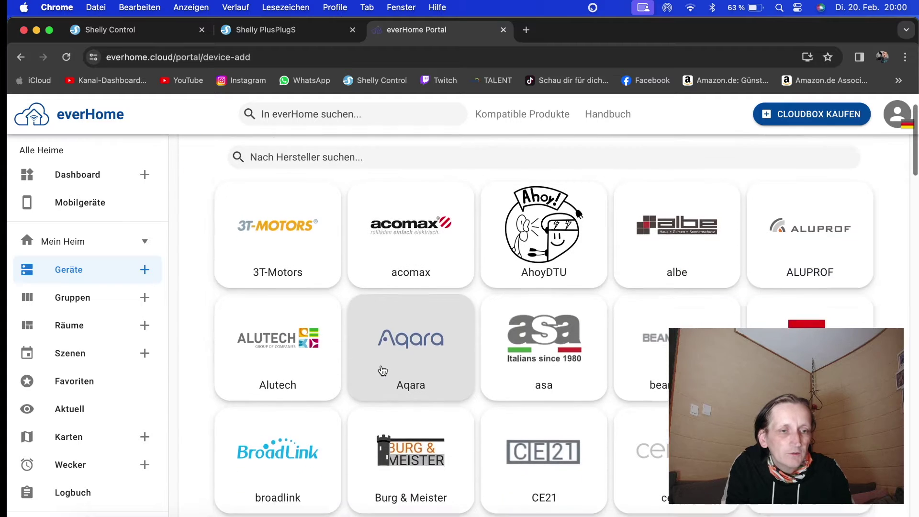
pyautogui.scroll(-2, 382, 370)
pyautogui.scroll(3, 382, 371)
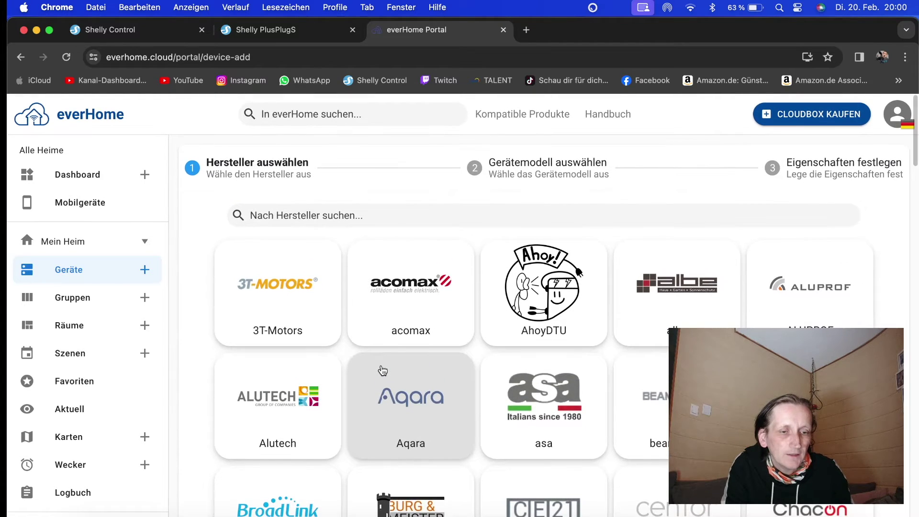
# Find the manufacturer with the search "she", choose Shelly, and select the Plus Plug S device model.
pyautogui.click(373, 212)
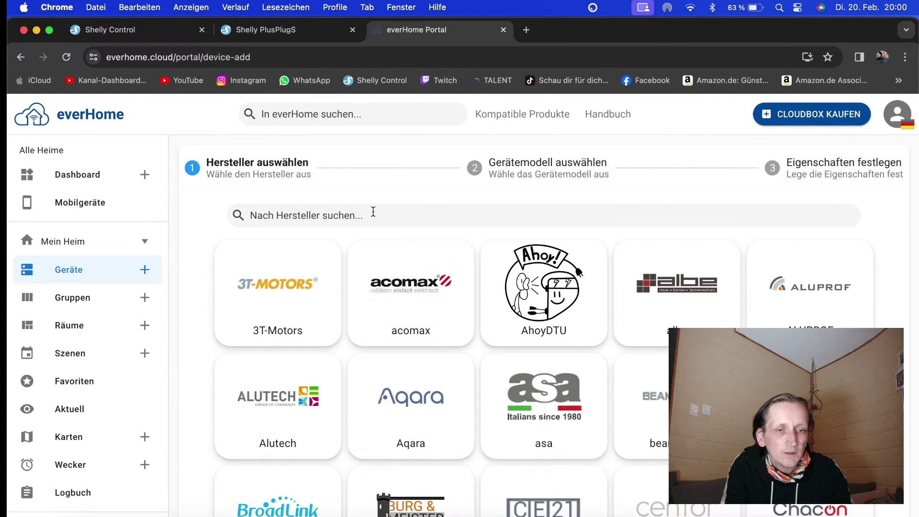
pyautogui.write('she')
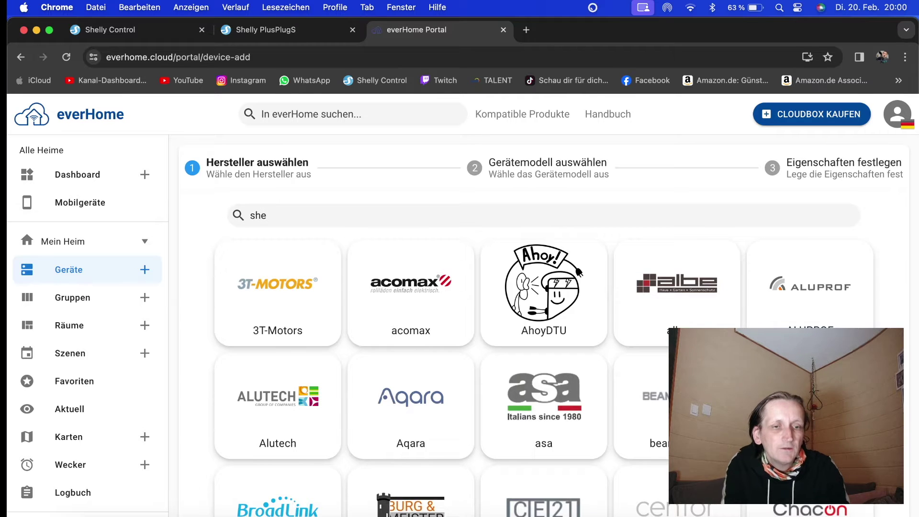
pyautogui.click(266, 293)
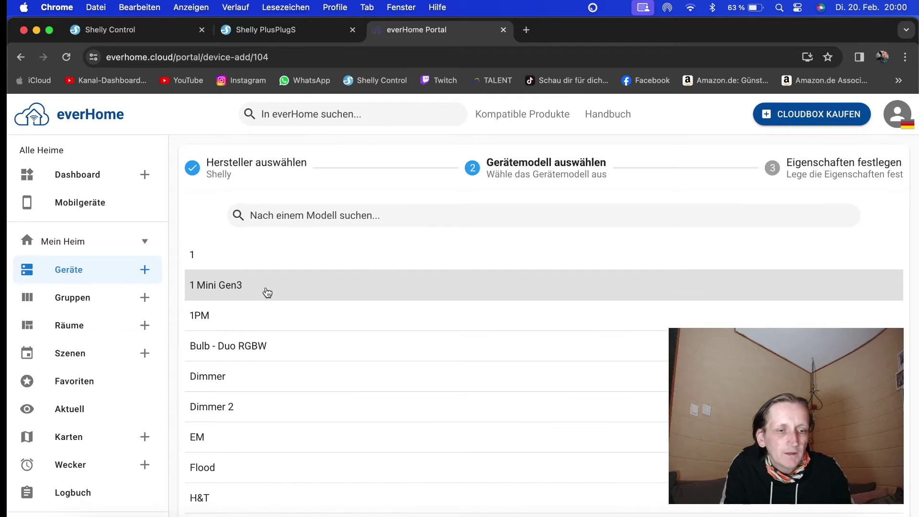
pyautogui.scroll(-8, 367, 347)
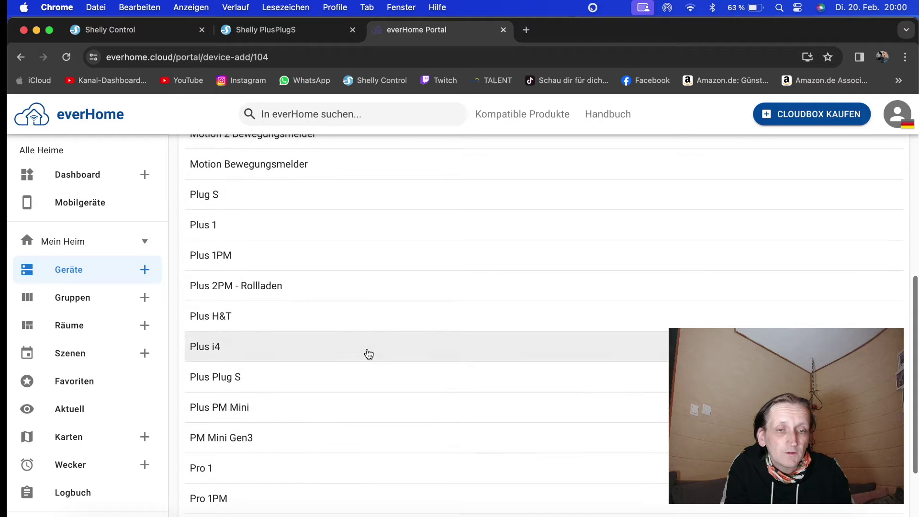
pyautogui.click(235, 386)
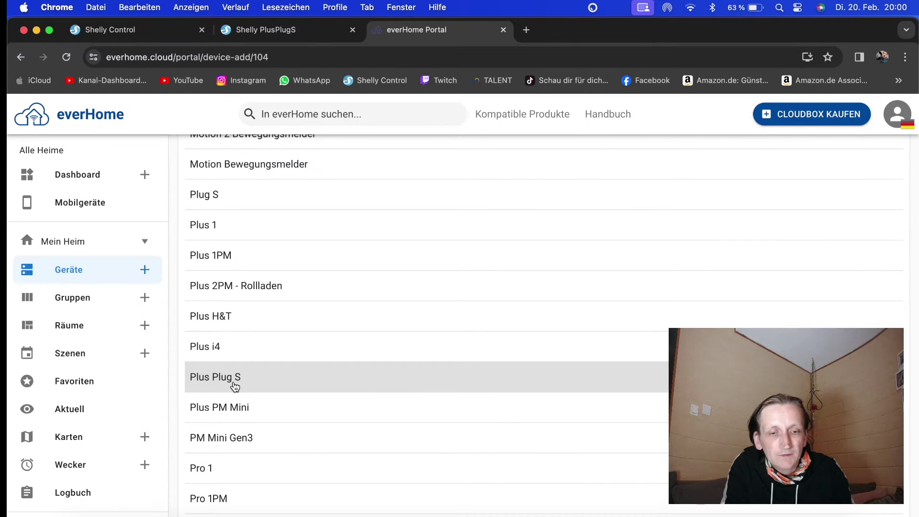
# Name the new Plus Plug S device TestGerät, leave it without a room, and finish adding it.
pyautogui.click(392, 257)
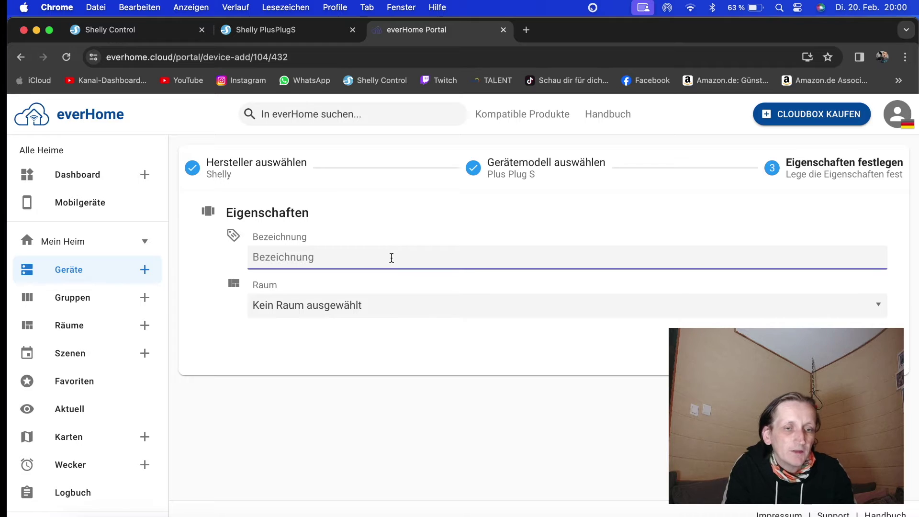
pyautogui.write('TestGerät')
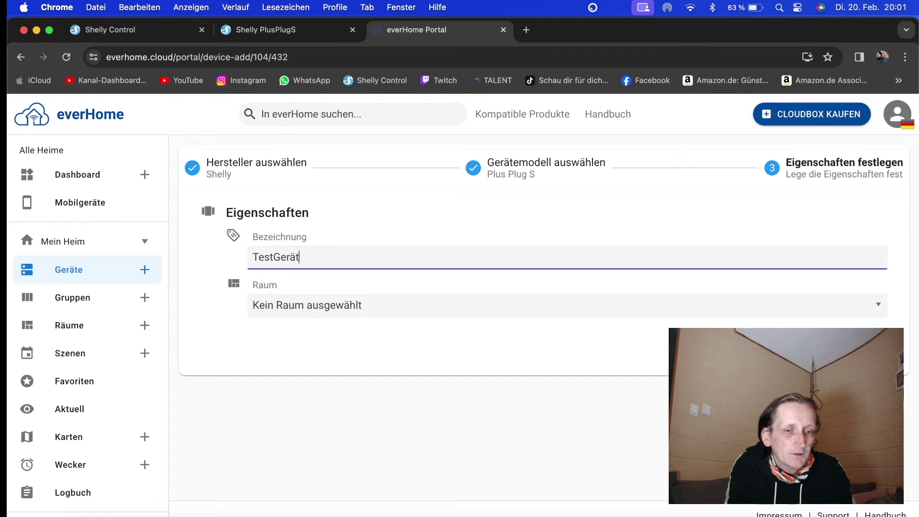
pyautogui.press('Return')
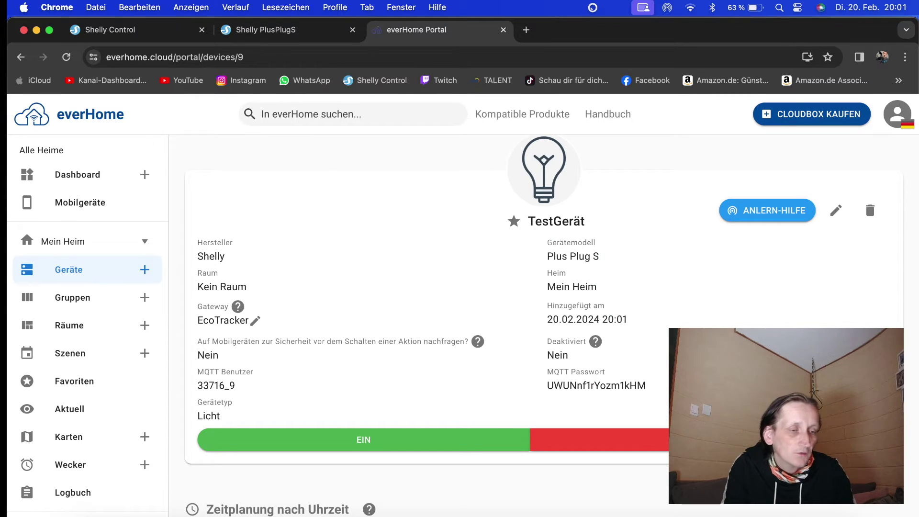
pyautogui.click(498, 438)
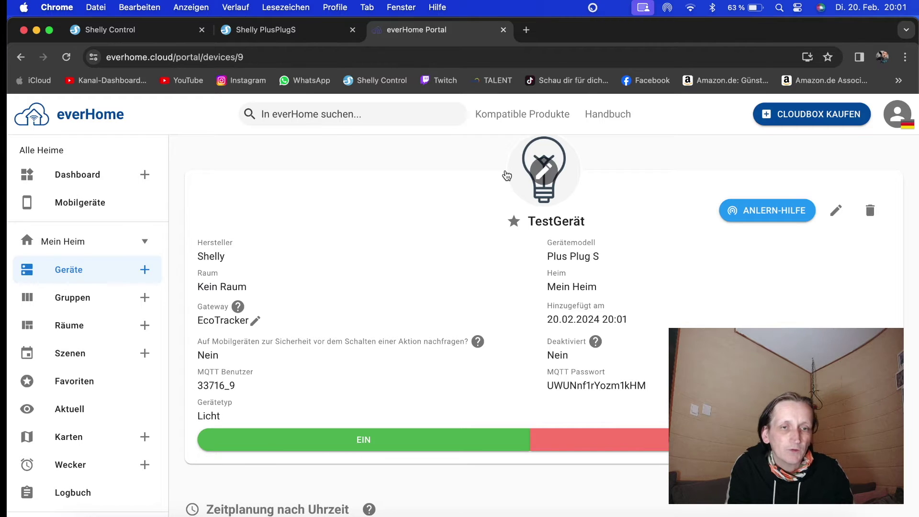
# Switch to the Shelly PlusPlugS web interface, open its MQTT settings and enable the MQTT network.
pyautogui.click(317, 38)
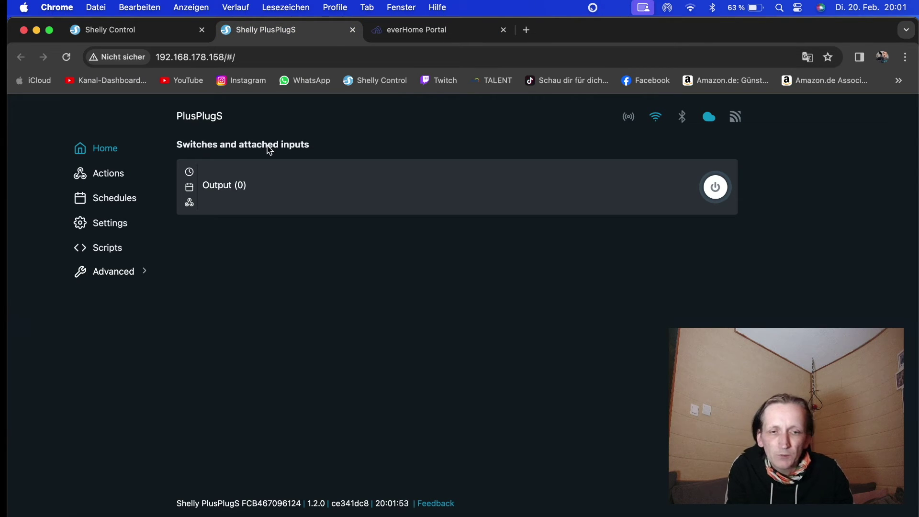
pyautogui.click(109, 225)
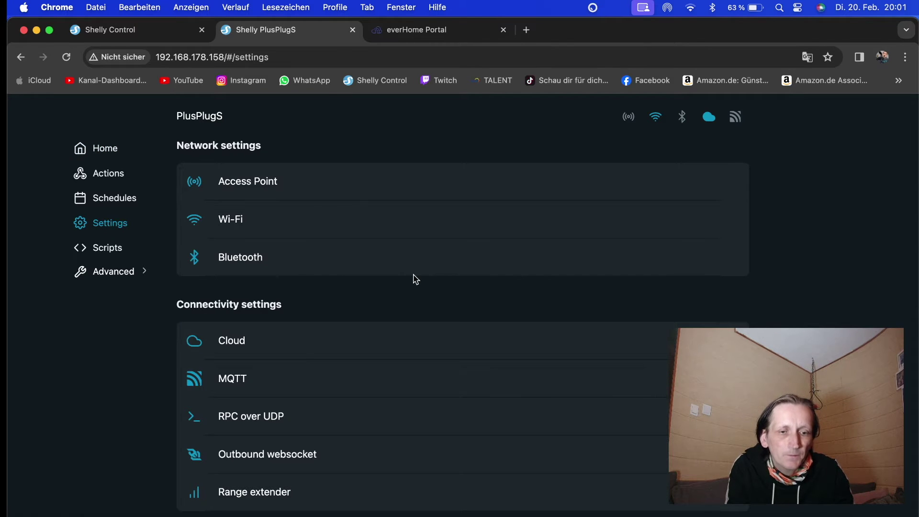
pyautogui.scroll(-3, 415, 280)
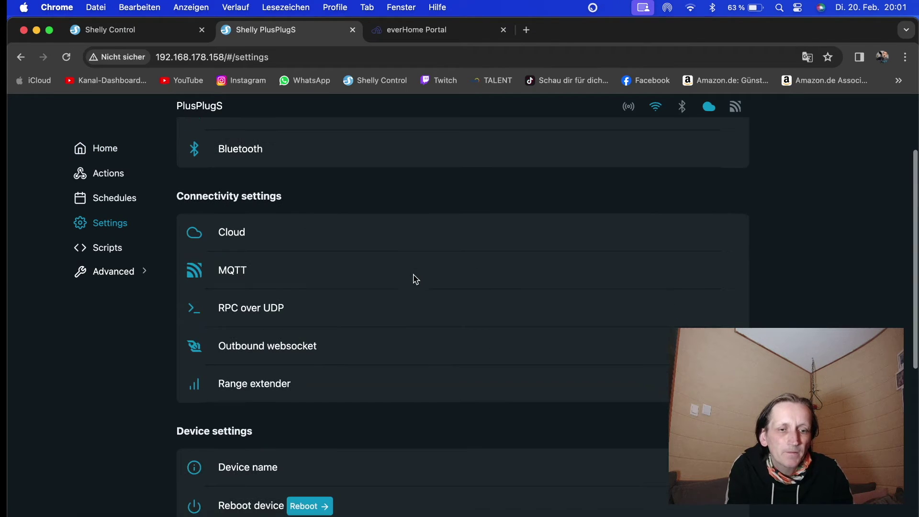
pyautogui.click(238, 278)
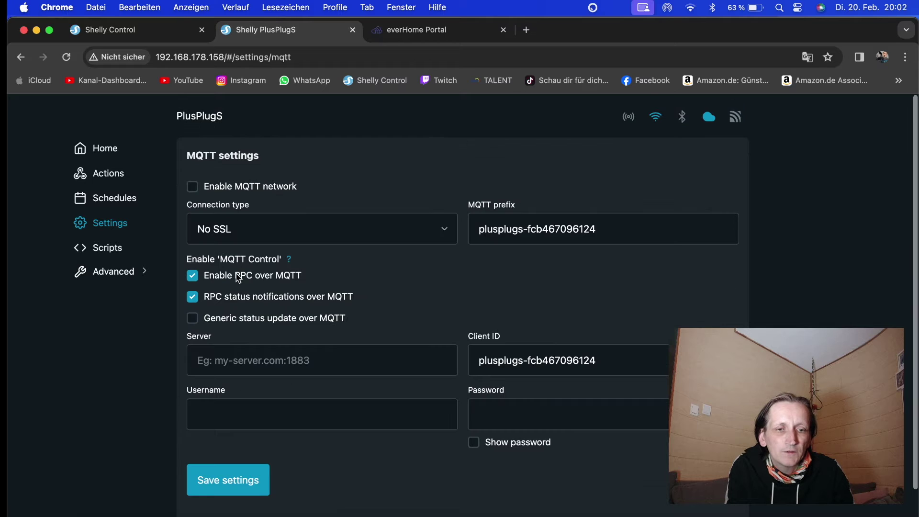
pyautogui.click(192, 186)
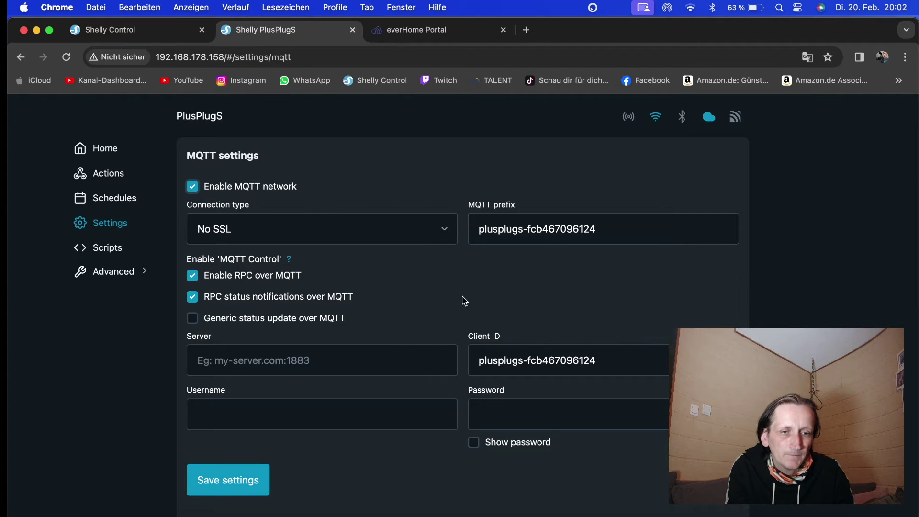
pyautogui.scroll(-2, 464, 301)
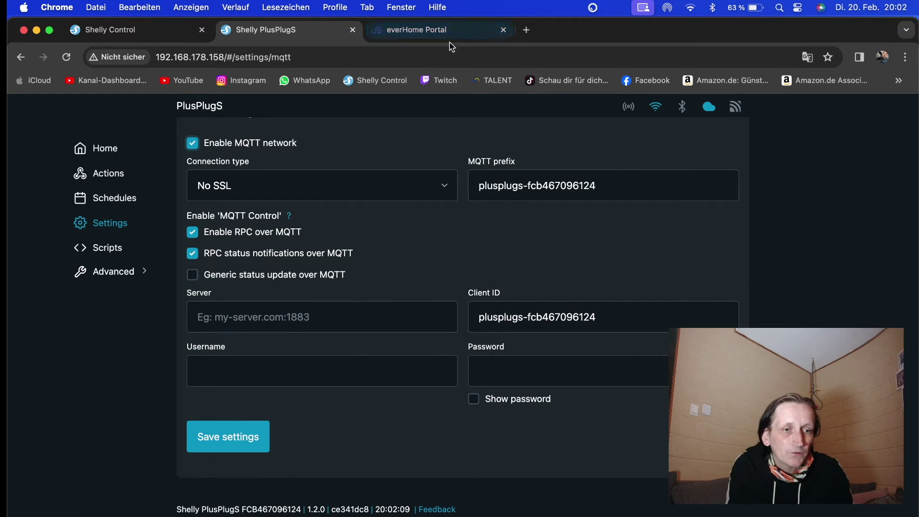
# Copy the MQTT user name from TestGerät's details in everHome into the plug's MQTT username setting.
pyautogui.click(463, 34)
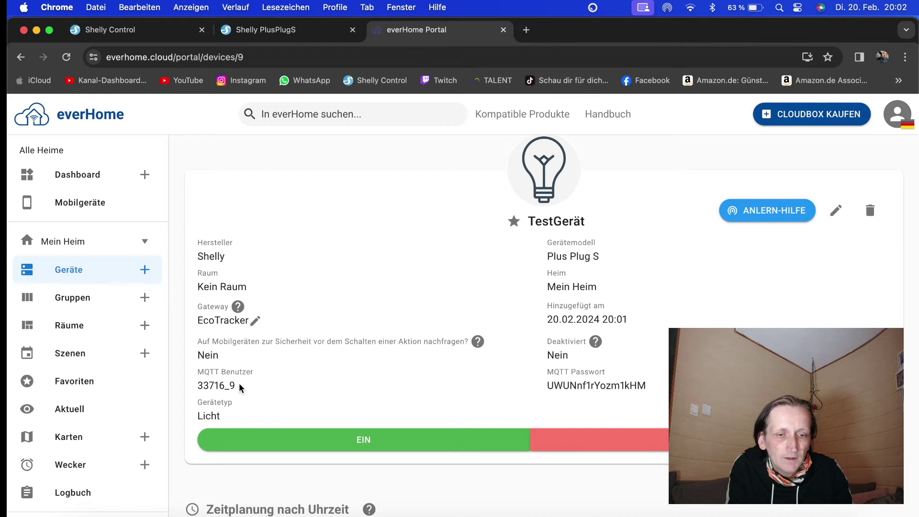
pyautogui.moveTo(239, 387); pyautogui.dragTo(196, 387)
pyautogui.press('super+c')
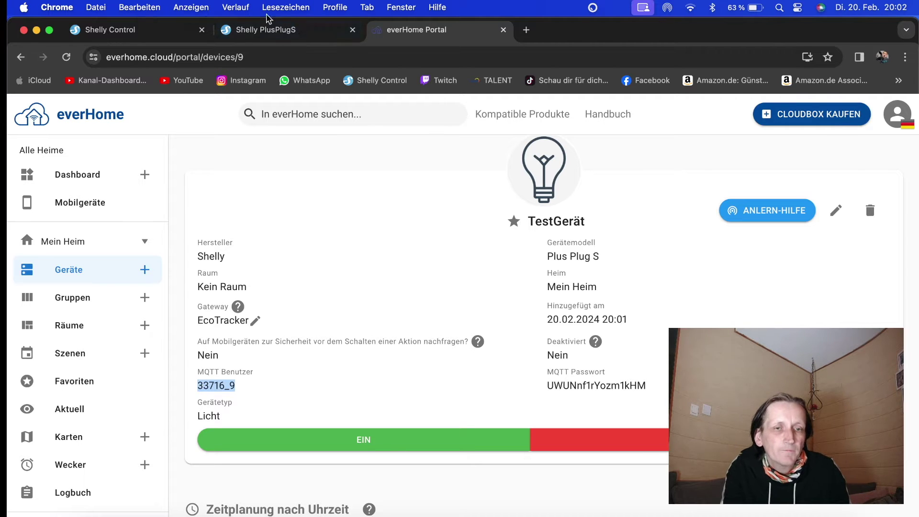
pyautogui.click(276, 30)
pyautogui.click(281, 378)
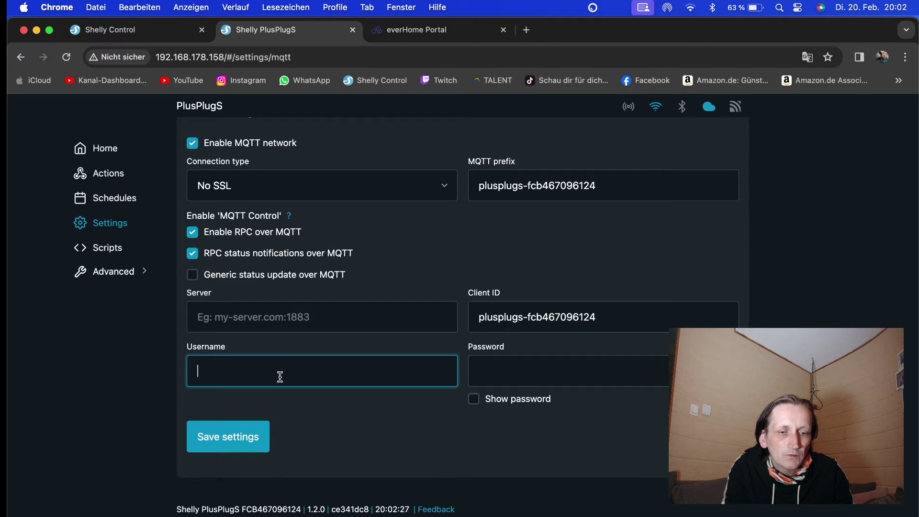
pyautogui.press('super+v')
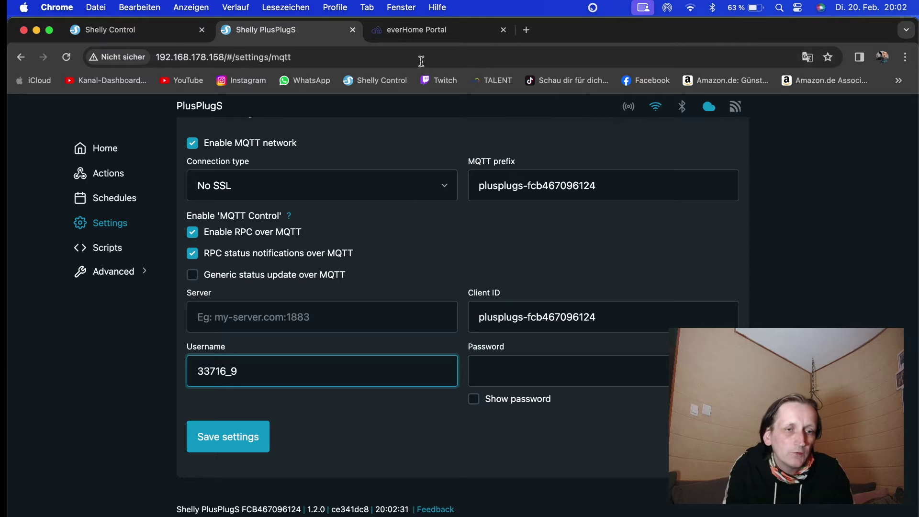
# Copy the MQTT password from TestGerät's details in everHome into the plug's MQTT password setting.
pyautogui.click(443, 32)
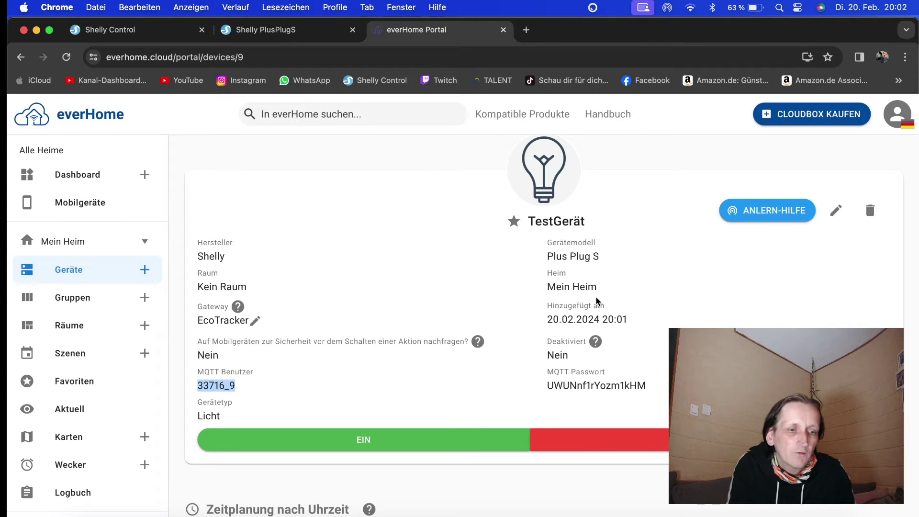
pyautogui.moveTo(648, 384); pyautogui.dragTo(551, 386)
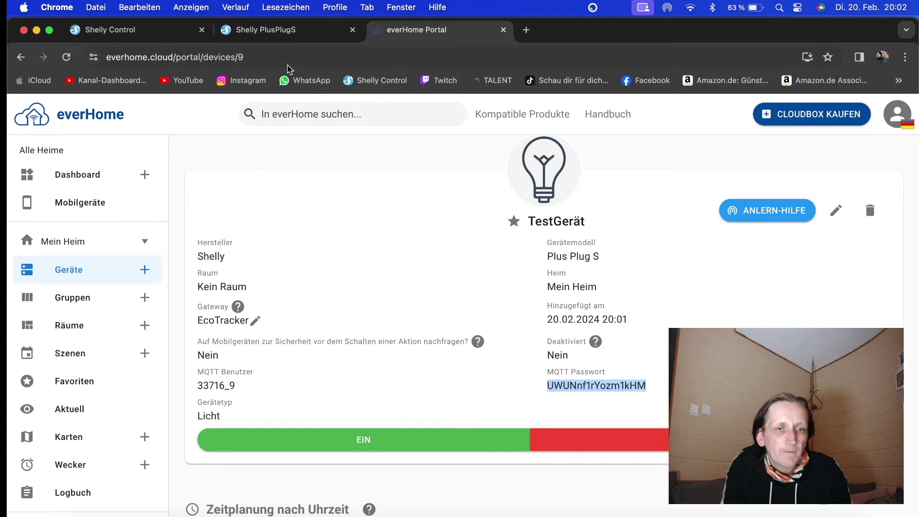
pyautogui.click(306, 34)
pyautogui.click(610, 375)
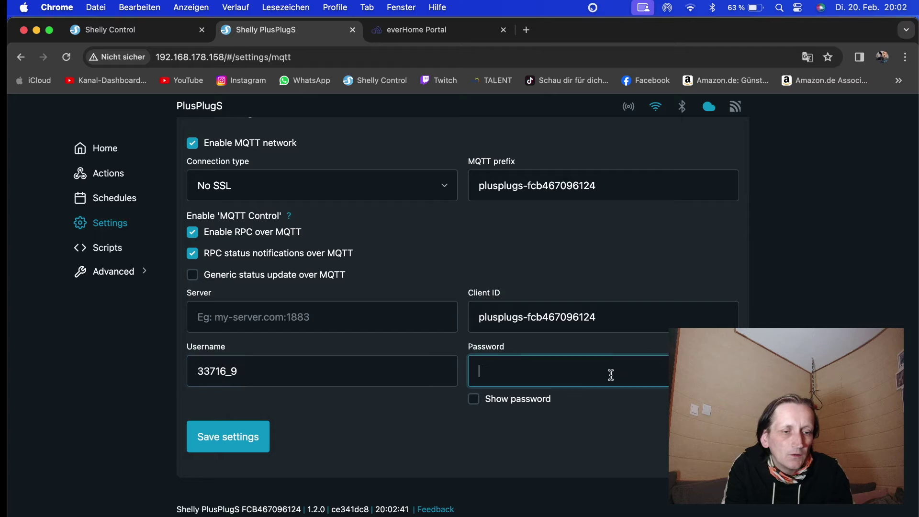
pyautogui.press('super+v')
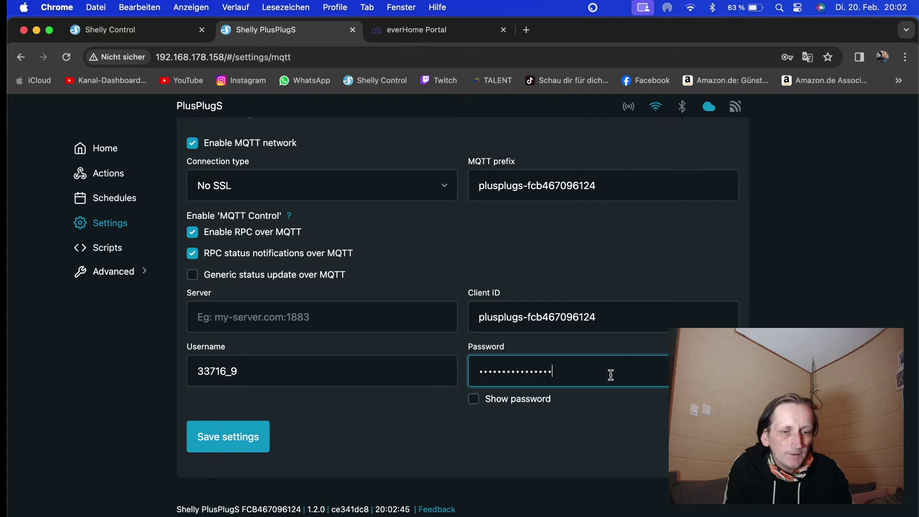
# Copy the server address from TestGerät's pairing help in everHome and set the plug's MQTT server to everhome.cloud:1883.
pyautogui.click(433, 29)
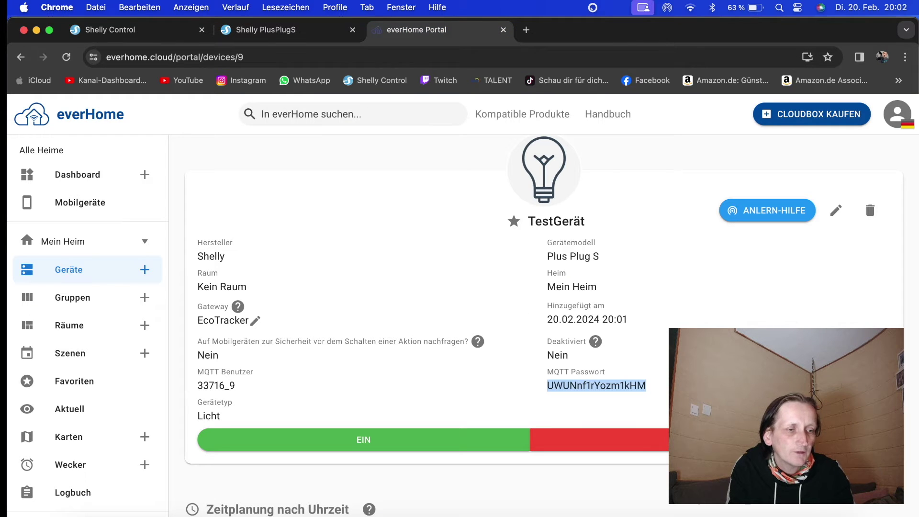
pyautogui.click(773, 211)
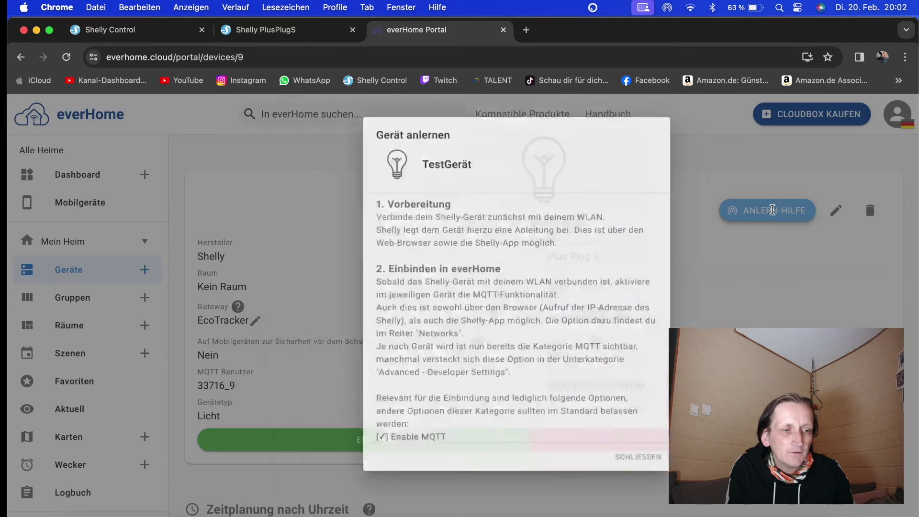
pyautogui.scroll(-5, 488, 319)
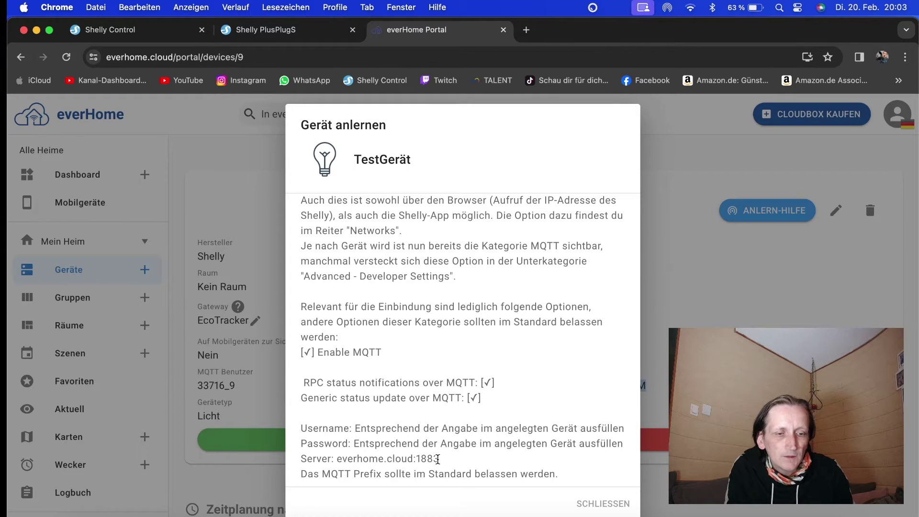
pyautogui.moveTo(441, 458); pyautogui.dragTo(337, 457)
pyautogui.press('super+c')
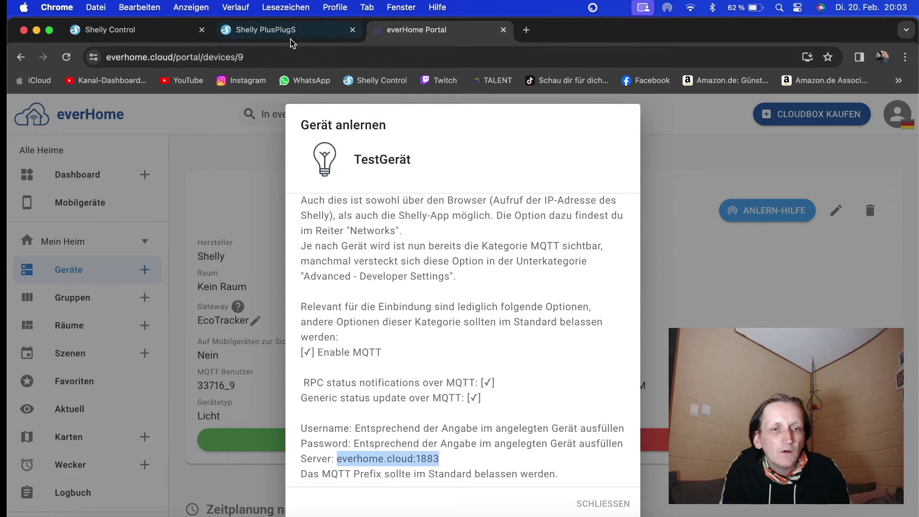
pyautogui.click(293, 31)
pyautogui.click(330, 327)
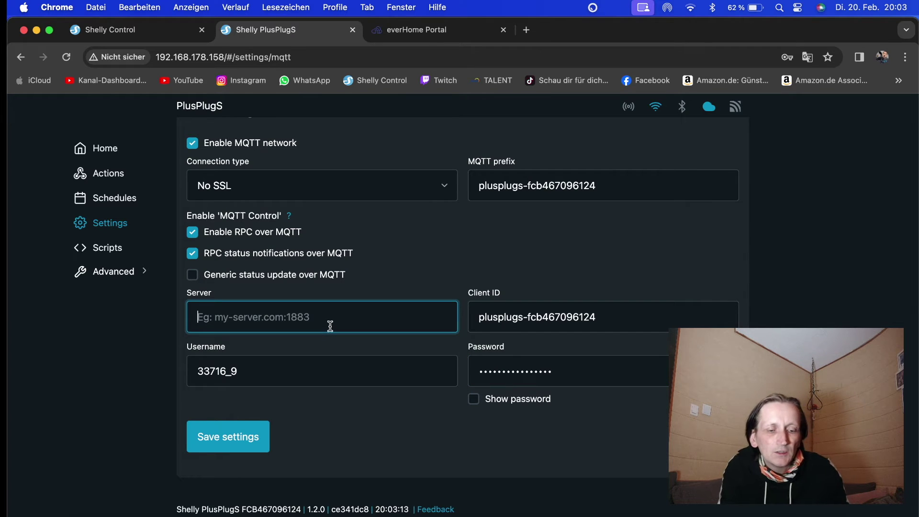
pyautogui.press('super+v')
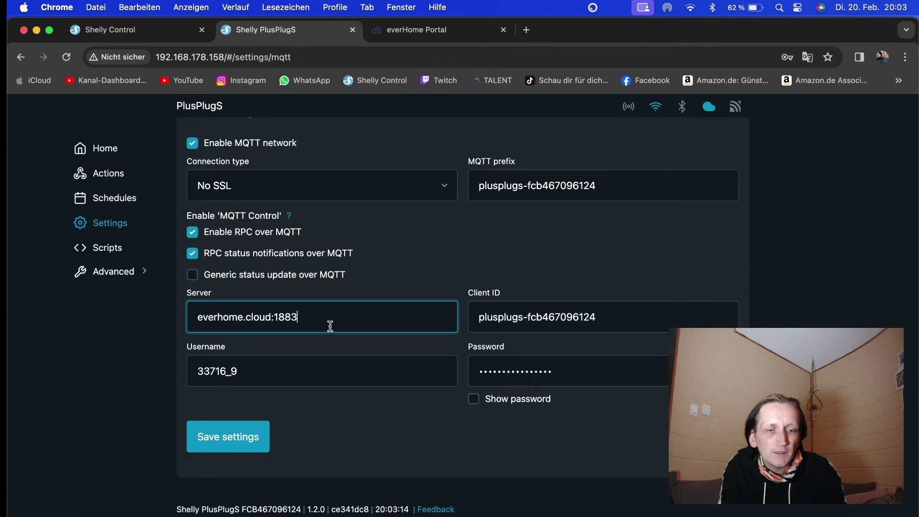
# Save the plug's MQTT settings and reboot it to apply the changes.
pyautogui.click(255, 440)
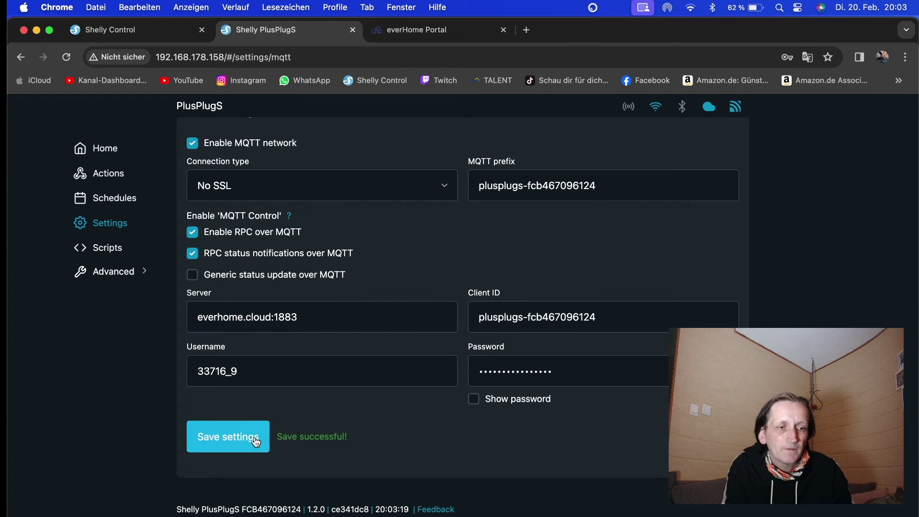
pyautogui.scroll(5, 360, 388)
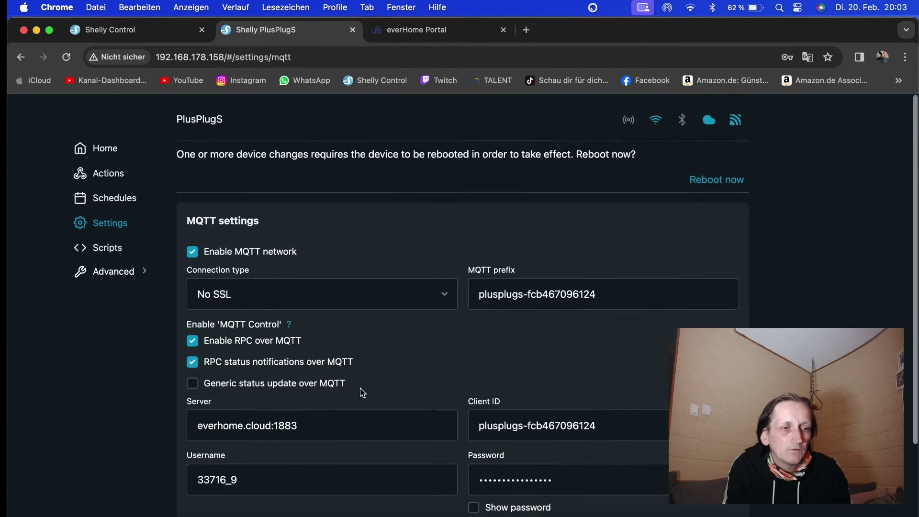
pyautogui.click(718, 177)
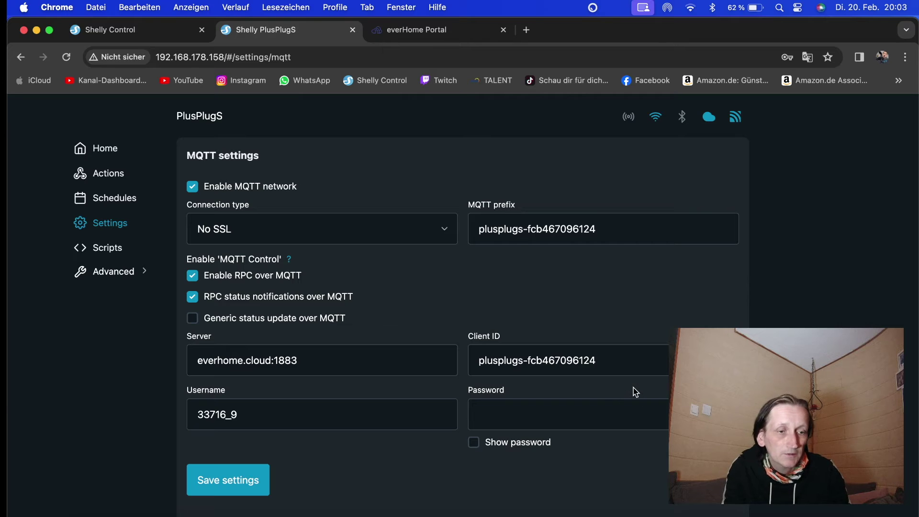
# Return to the everHome portal, close the pairing help and set TestGerät's device type to Steckdose.
pyautogui.click(433, 35)
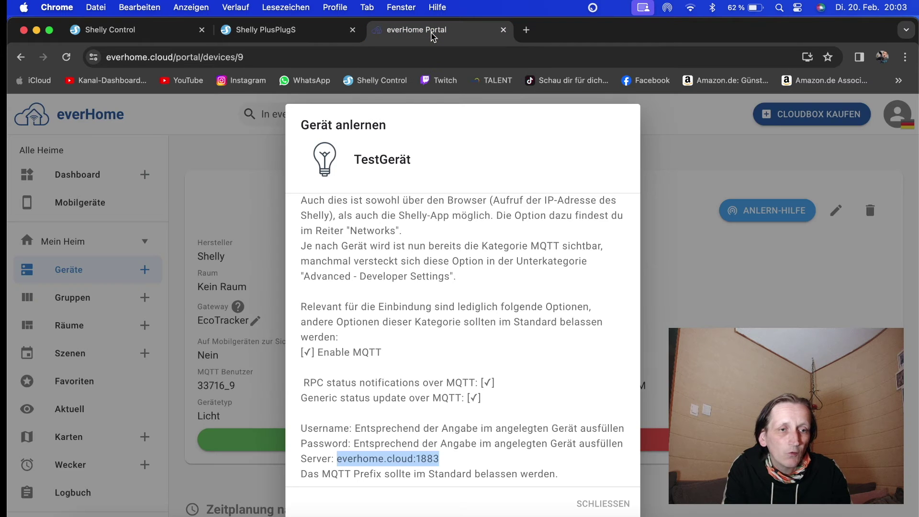
pyautogui.click(621, 505)
pyautogui.scroll(-1, 829, 290)
pyautogui.scroll(1, 828, 290)
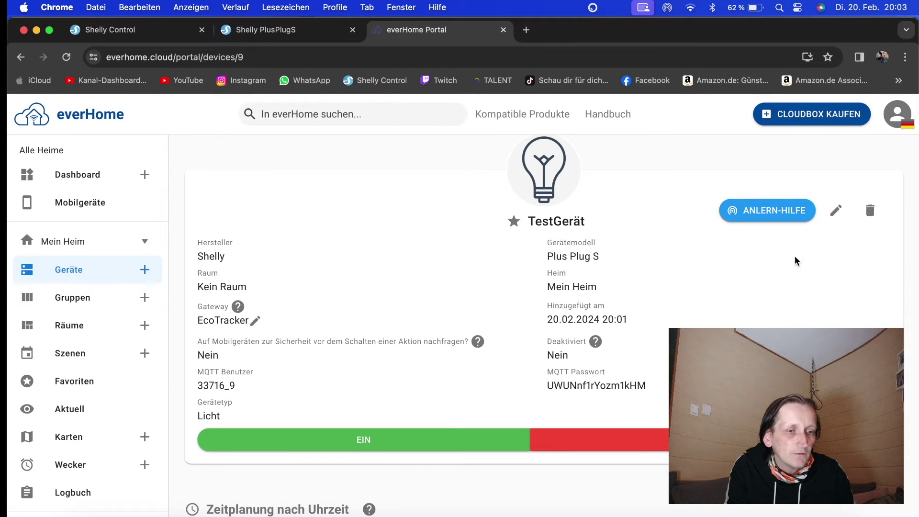
pyautogui.click(836, 211)
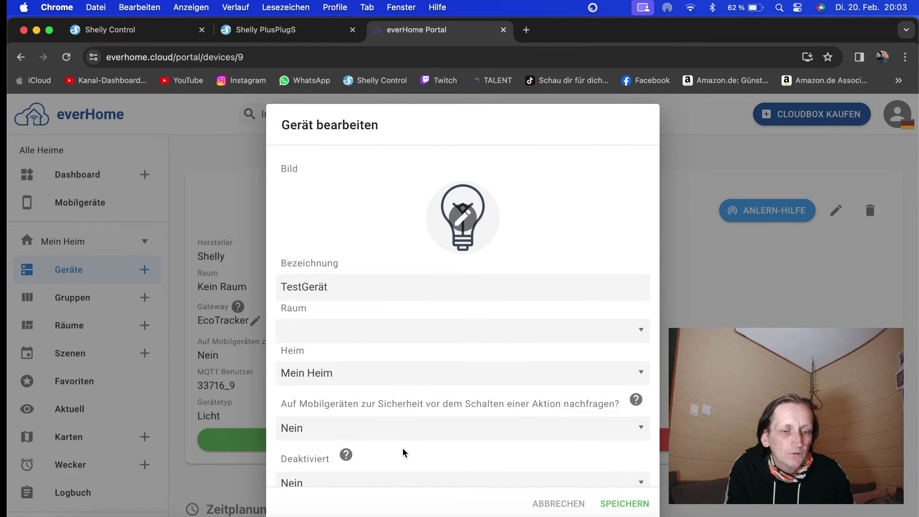
pyautogui.scroll(-3, 404, 438)
pyautogui.click(390, 456)
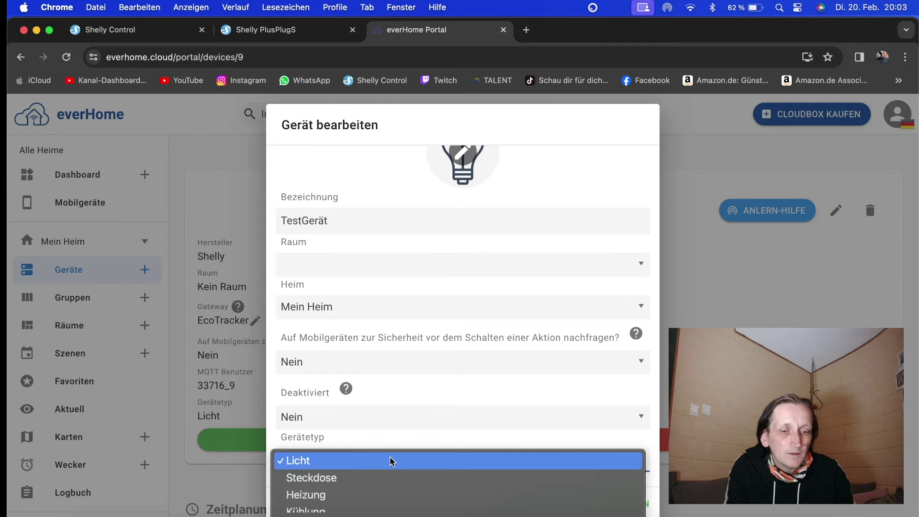
pyautogui.click(378, 486)
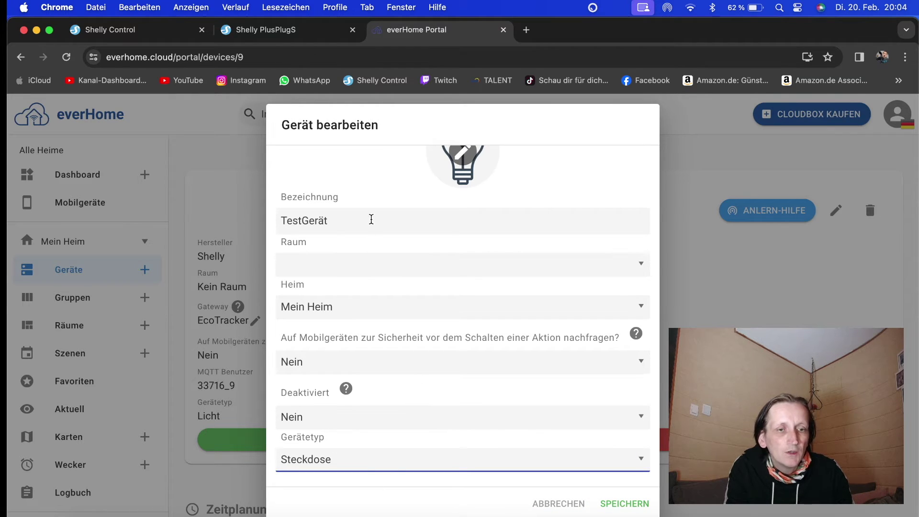
# Set TestGerät's image to the socket picture by searching for "steck", and save the device with the device type change confirmed.
pyautogui.scroll(3, 370, 233)
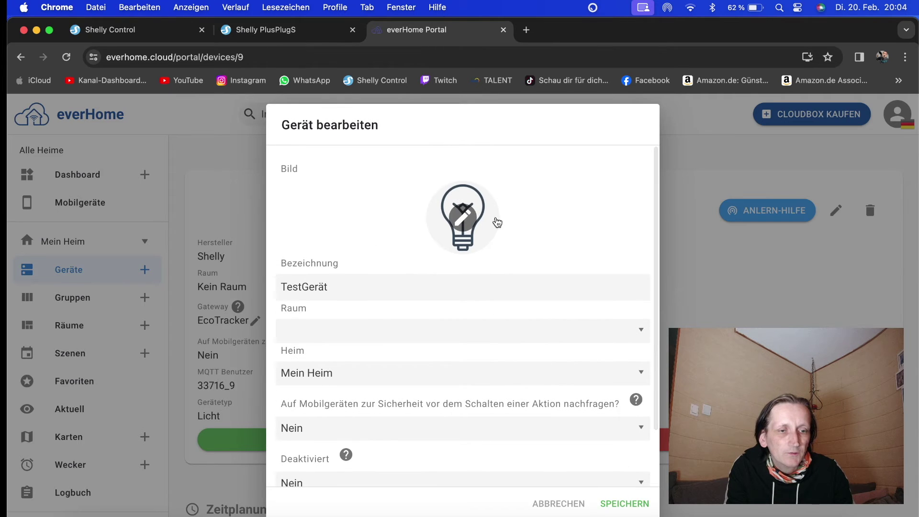
pyautogui.click(472, 223)
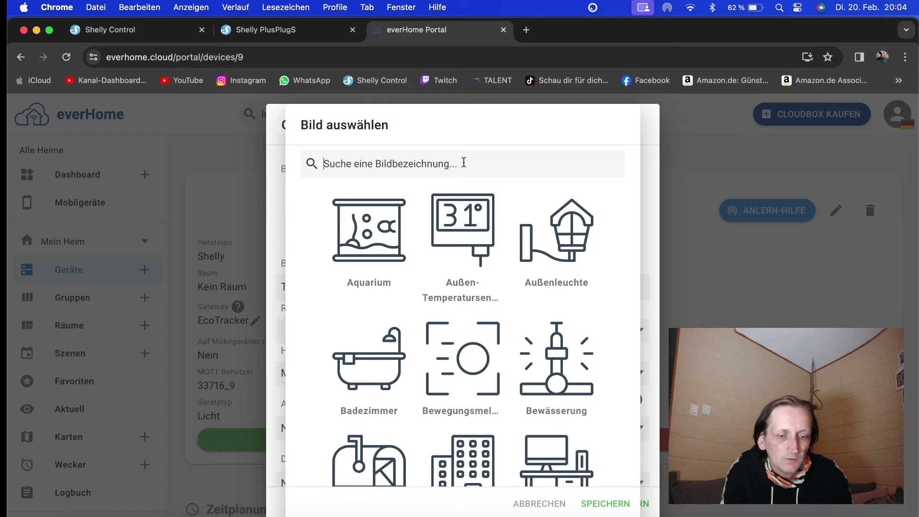
pyautogui.write('ste')
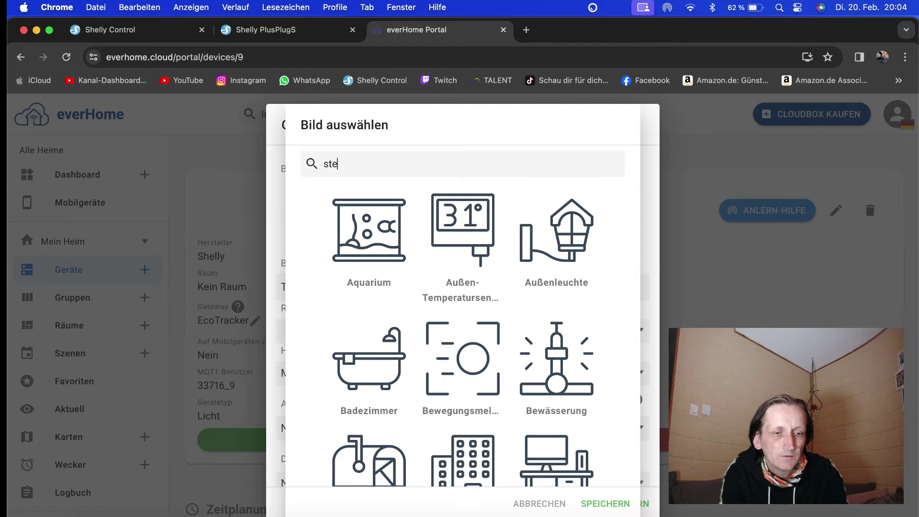
pyautogui.write('ck')
pyautogui.doubleClick(463, 325)
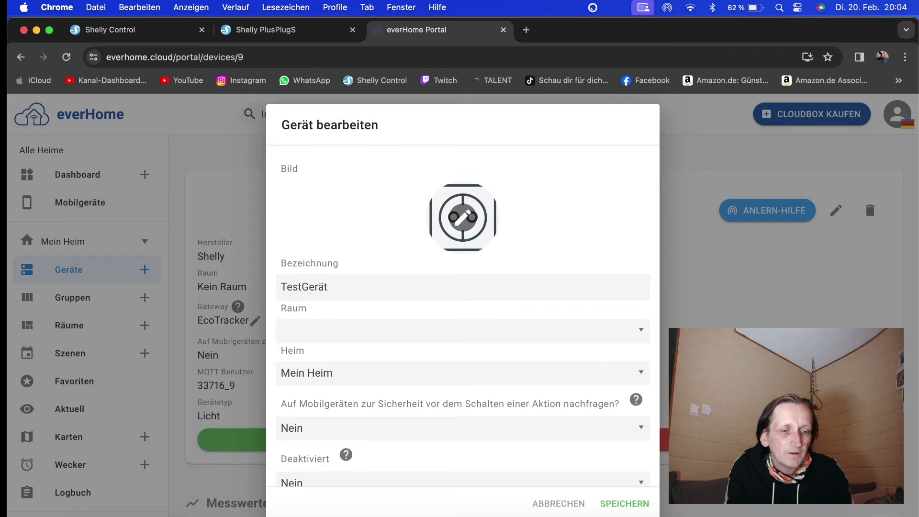
pyautogui.click(640, 509)
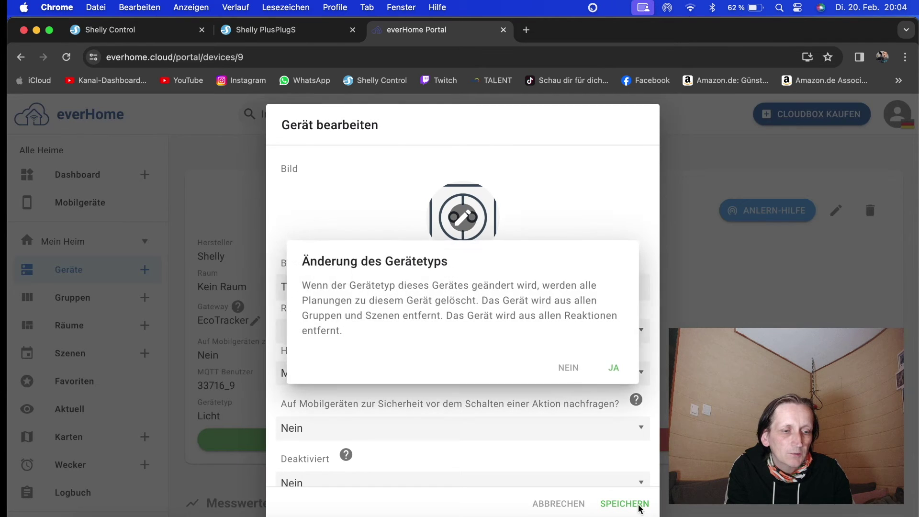
pyautogui.click(617, 369)
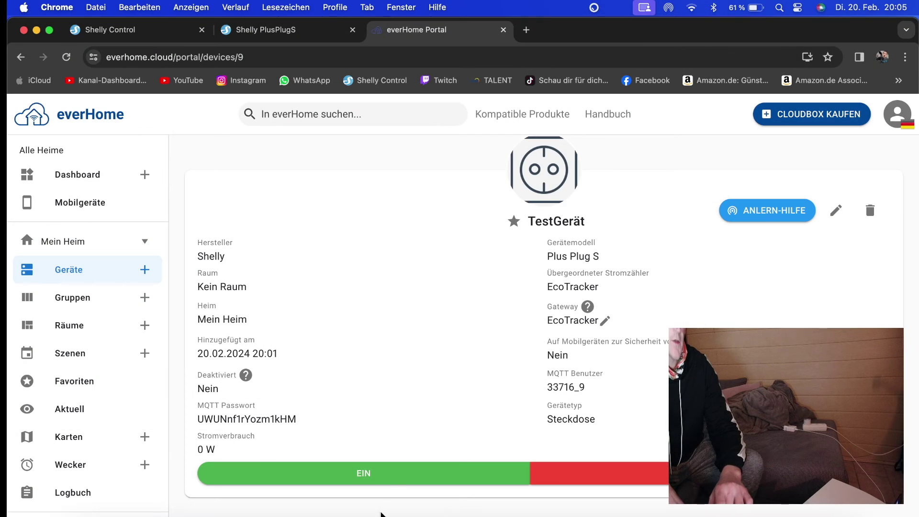
# Return to the device list and test TestGerät by switching it on and off twice.
pyautogui.press('super+bracketleft')
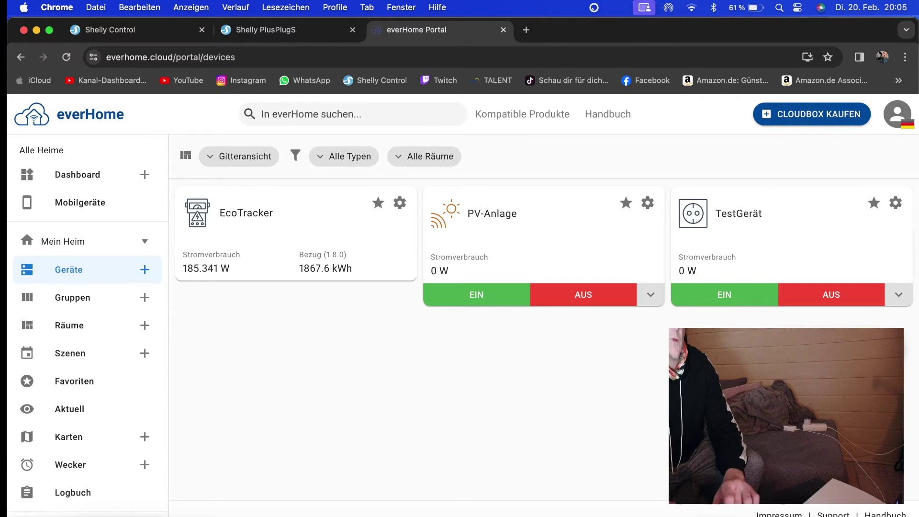
pyautogui.click(731, 303)
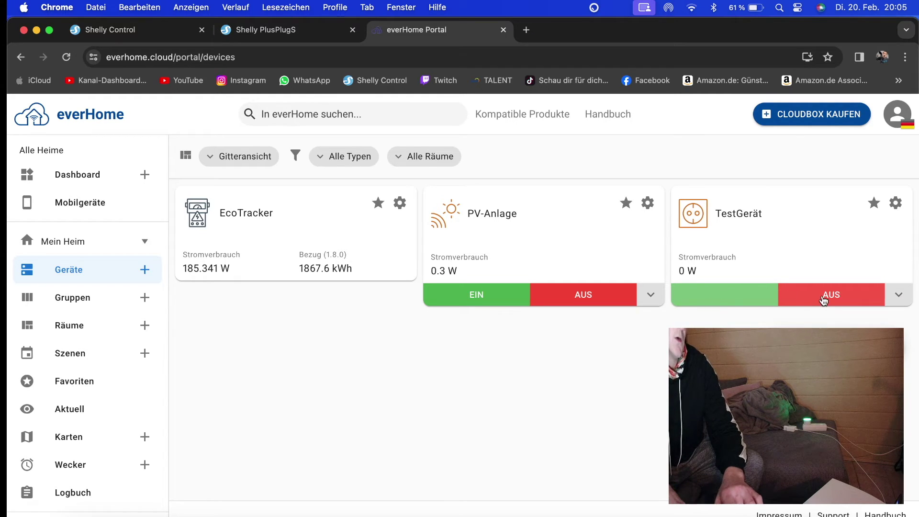
pyautogui.click(824, 301)
pyautogui.click(731, 295)
pyautogui.click(810, 297)
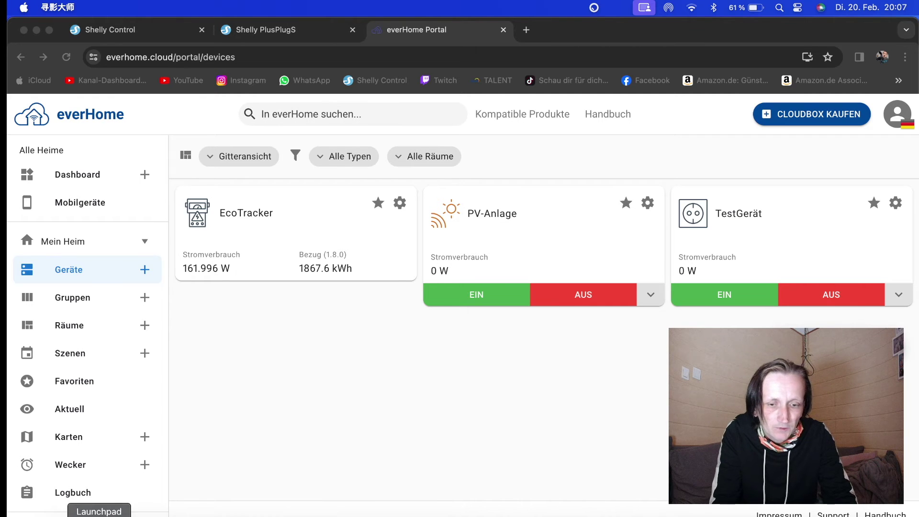
# Open the everHome desktop app, view the energy distribution (Verteilung), and return to the portal in Chrome.
pyautogui.click(99, 516)
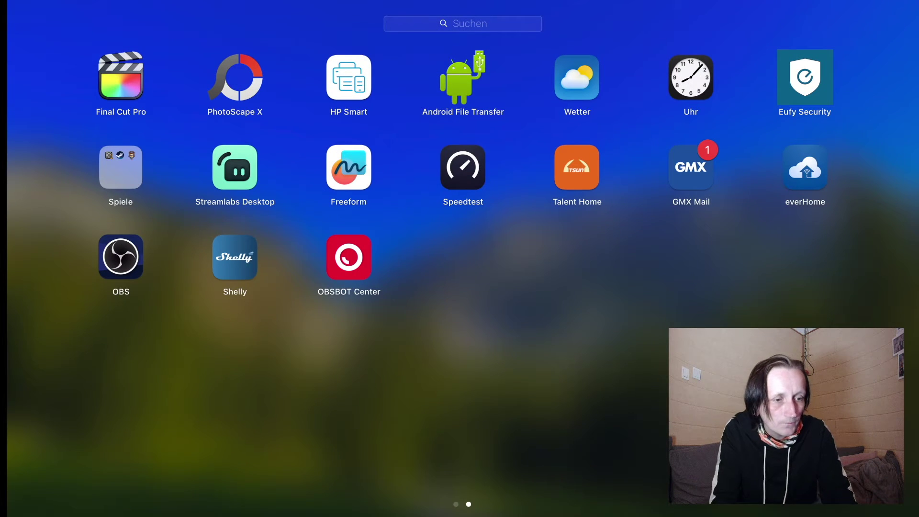
pyautogui.click(439, 128)
pyautogui.click(501, 104)
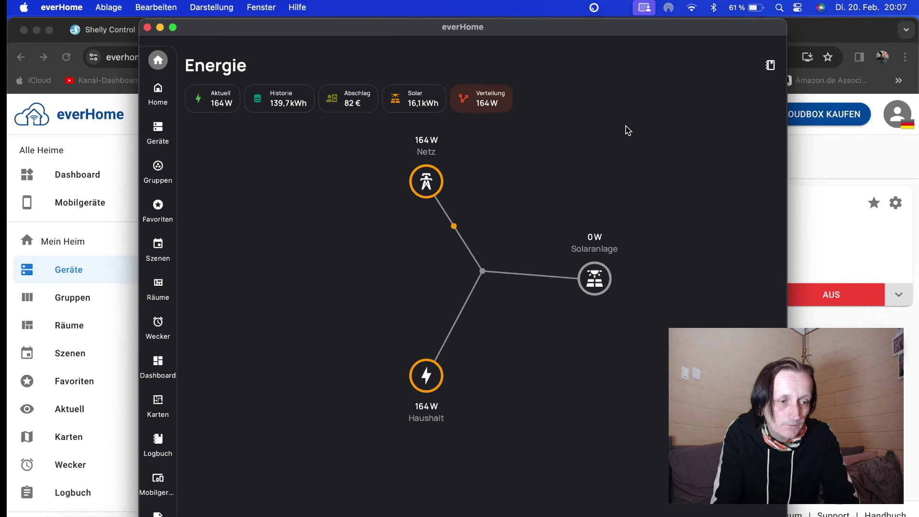
pyautogui.click(868, 168)
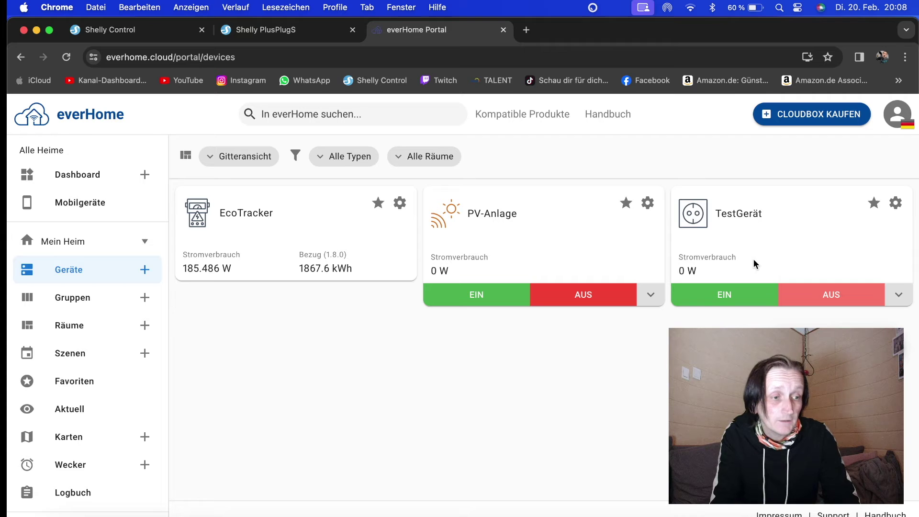
# Open TestGerät's details for editing and set its device type to Solar.
pyautogui.click(896, 204)
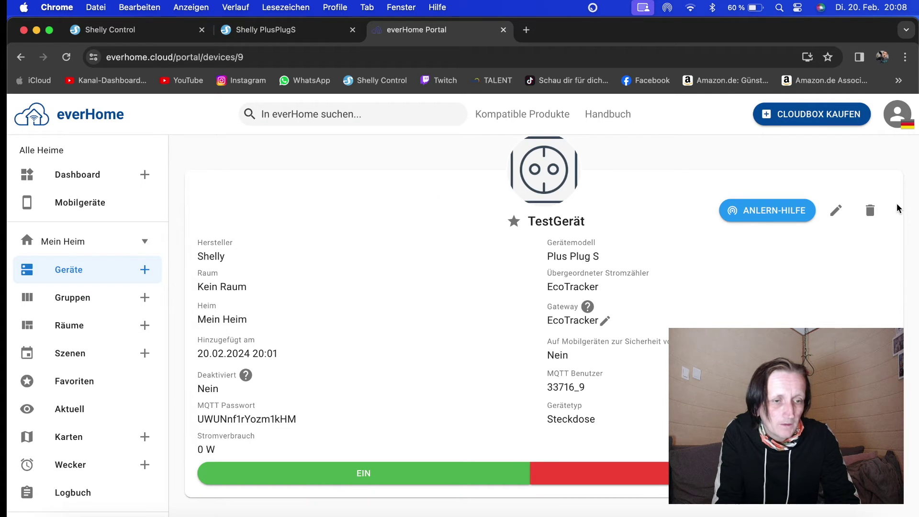
pyautogui.click(843, 217)
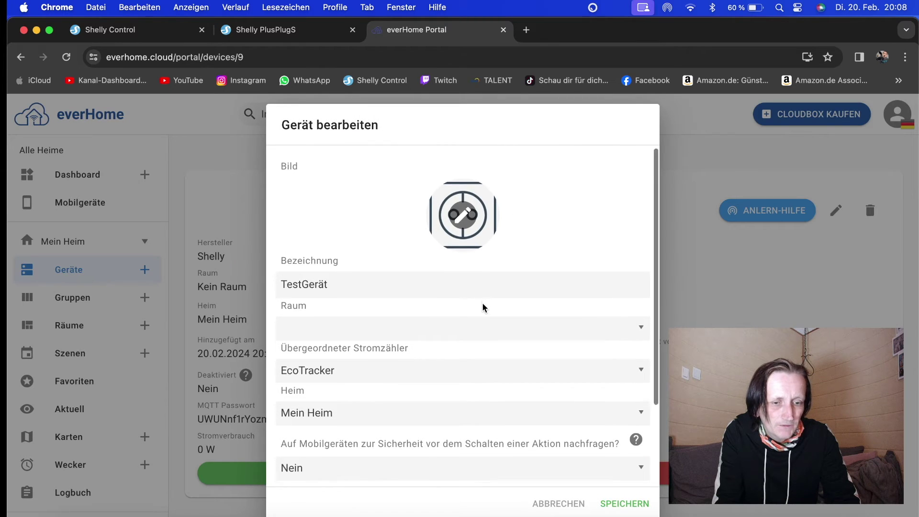
pyautogui.scroll(-3, 481, 303)
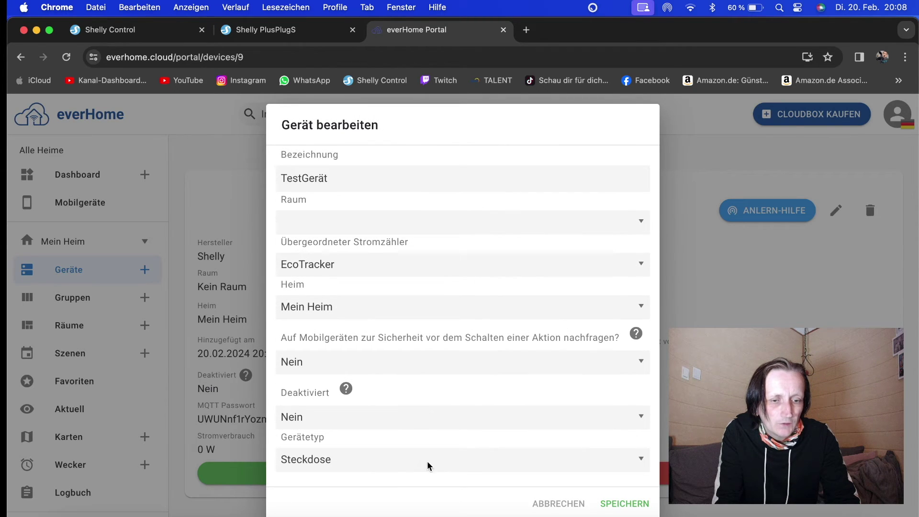
pyautogui.click(643, 458)
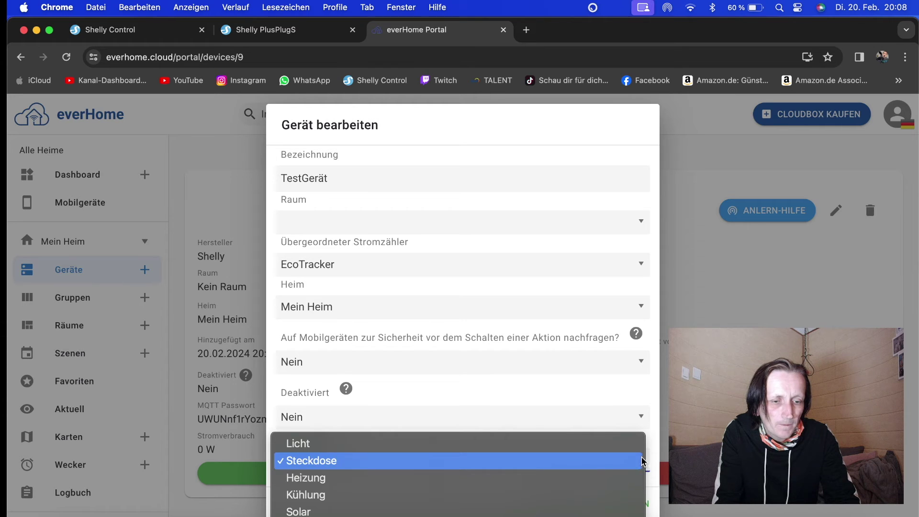
pyautogui.click(425, 511)
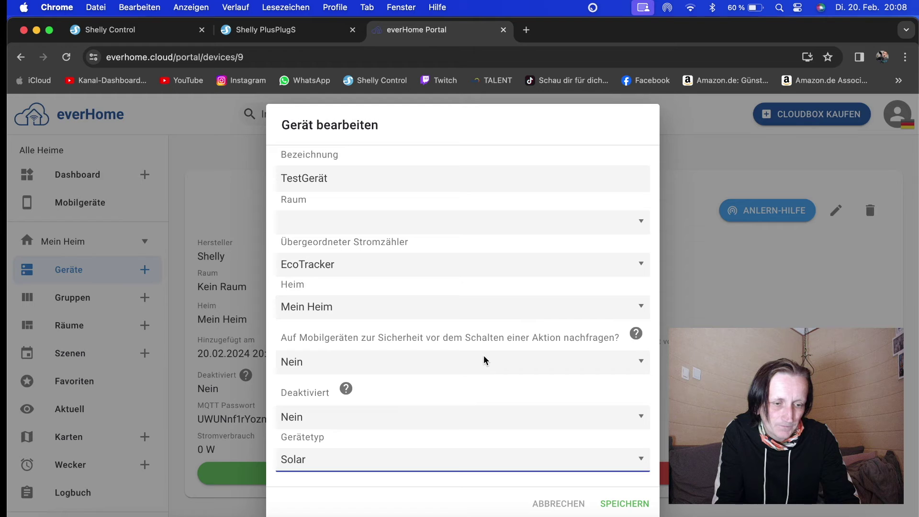
# Set TestGerät's image to the solar picture by searching for "so", and save the device with the device type change confirmed.
pyautogui.scroll(3, 484, 356)
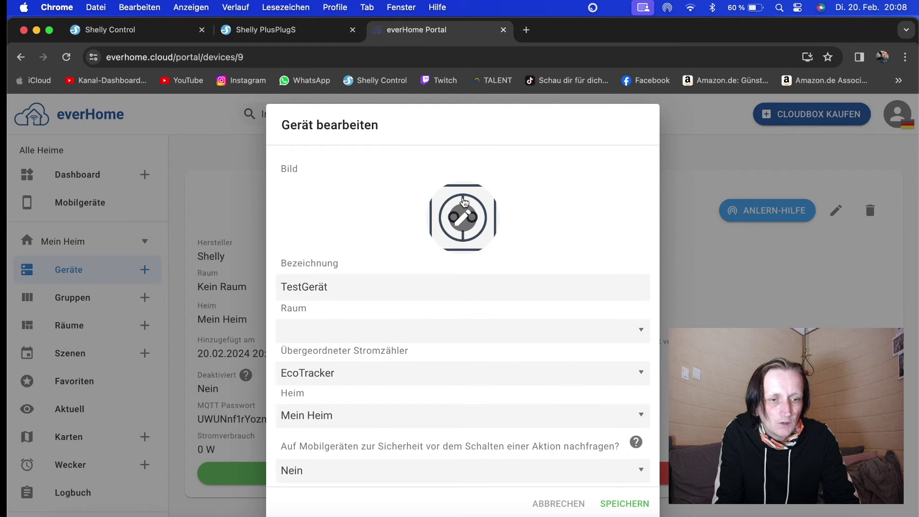
pyautogui.click(464, 210)
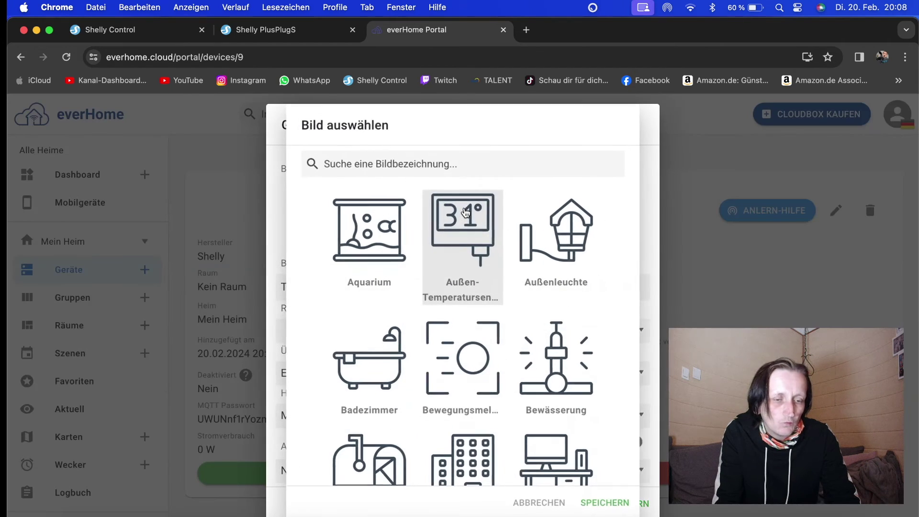
pyautogui.click(431, 171)
pyautogui.write('so')
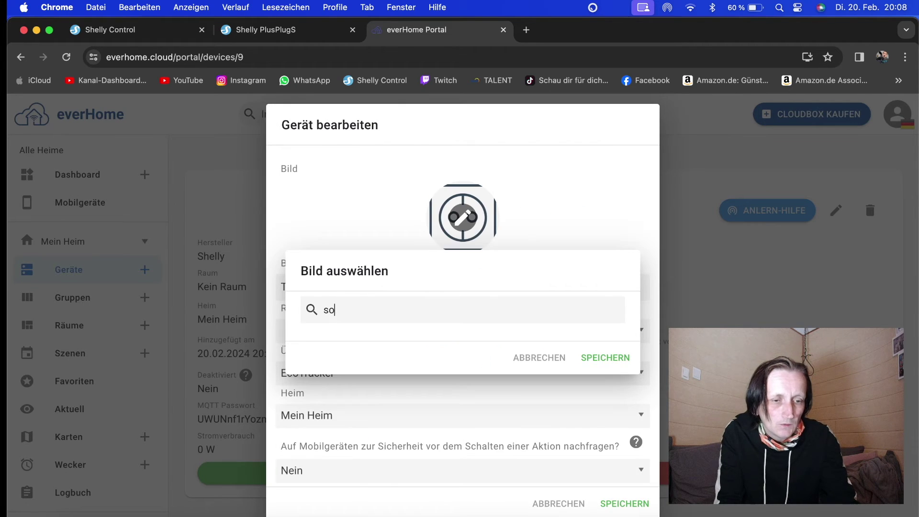
pyautogui.click(573, 252)
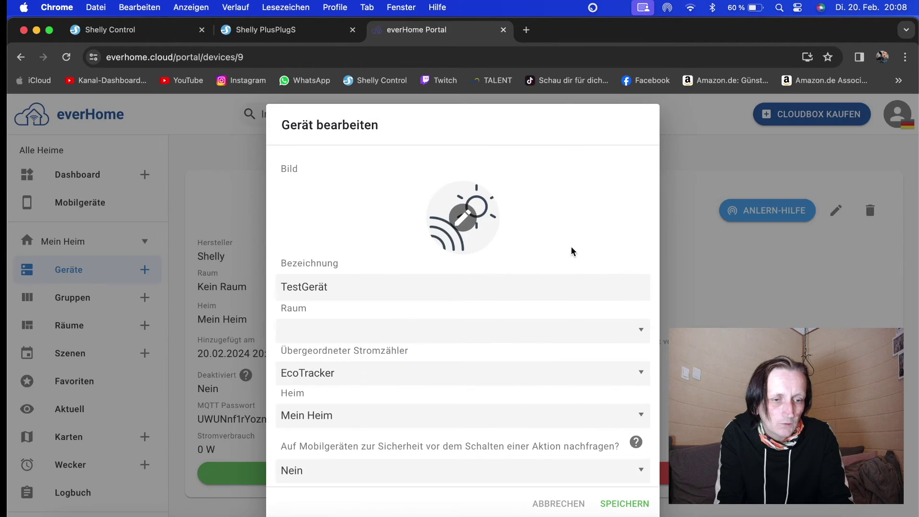
pyautogui.click(639, 507)
pyautogui.click(614, 370)
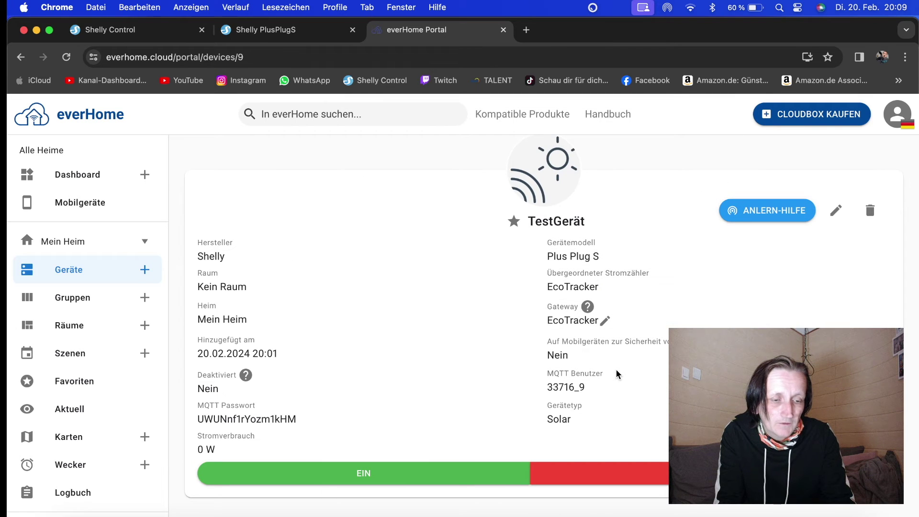
# Look through TestGerät's measurement chart, the schedules by time and by sun position, and the threshold section.
pyautogui.scroll(-10, 617, 372)
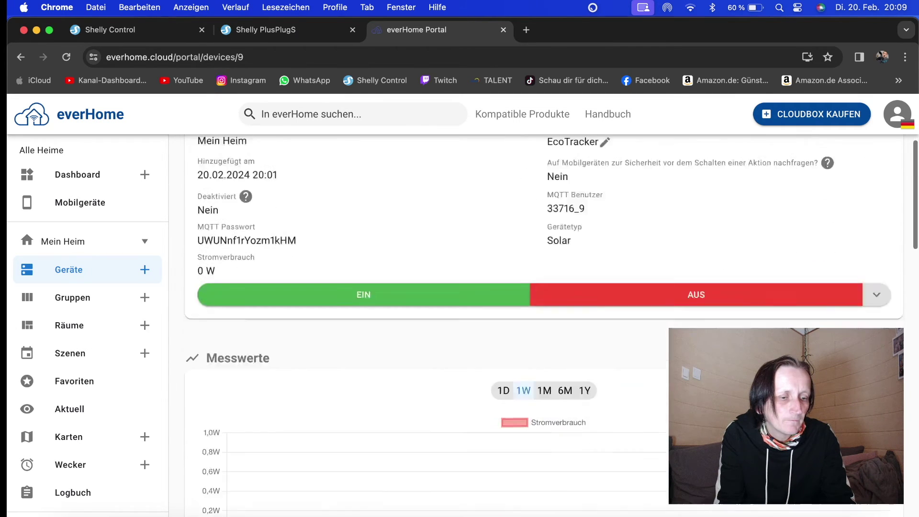
pyautogui.scroll(-6, 616, 372)
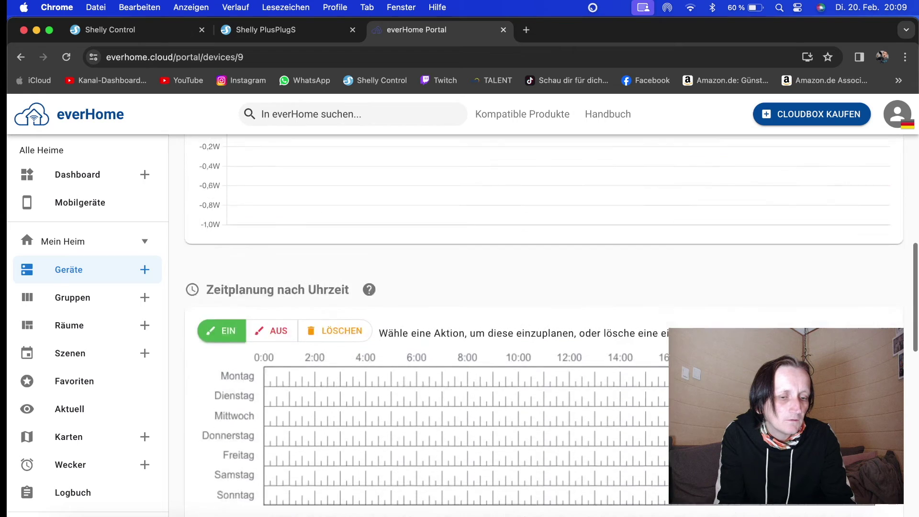
pyautogui.scroll(-8, 552, 326)
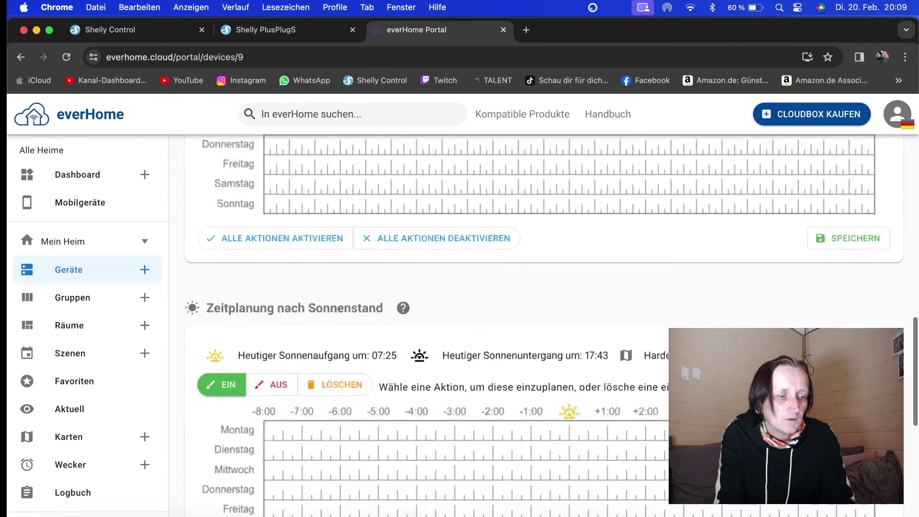
pyautogui.scroll(-5, 544, 326)
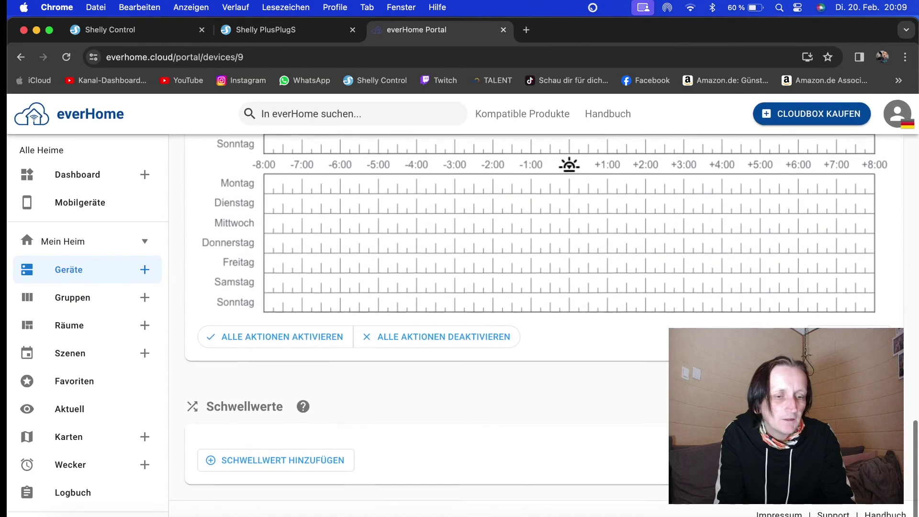
pyautogui.scroll(12, 544, 325)
pyautogui.scroll(10, 544, 325)
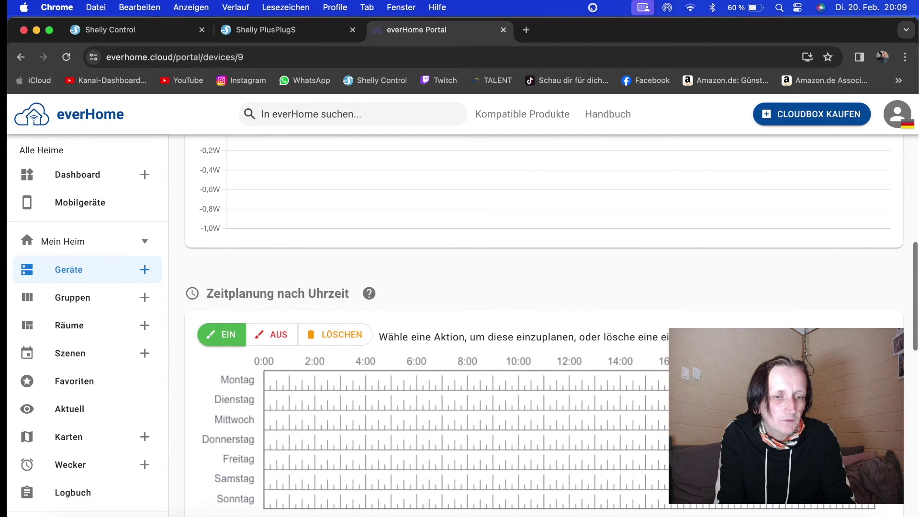
pyautogui.scroll(-5, 543, 325)
pyautogui.scroll(-4, 714, 328)
pyautogui.scroll(4, 713, 328)
pyautogui.scroll(-3, 713, 328)
pyautogui.scroll(1, 713, 328)
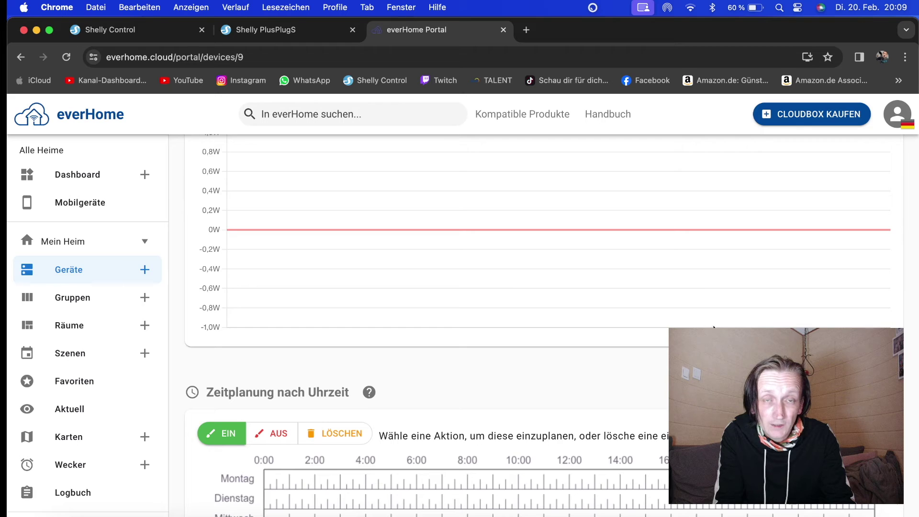
pyautogui.scroll(10, 713, 327)
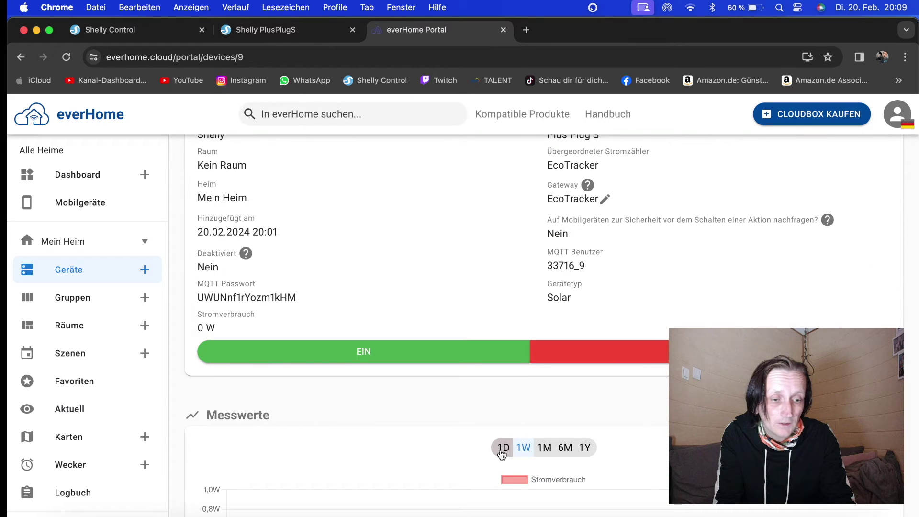
pyautogui.scroll(-8, 498, 450)
pyautogui.scroll(-10, 495, 449)
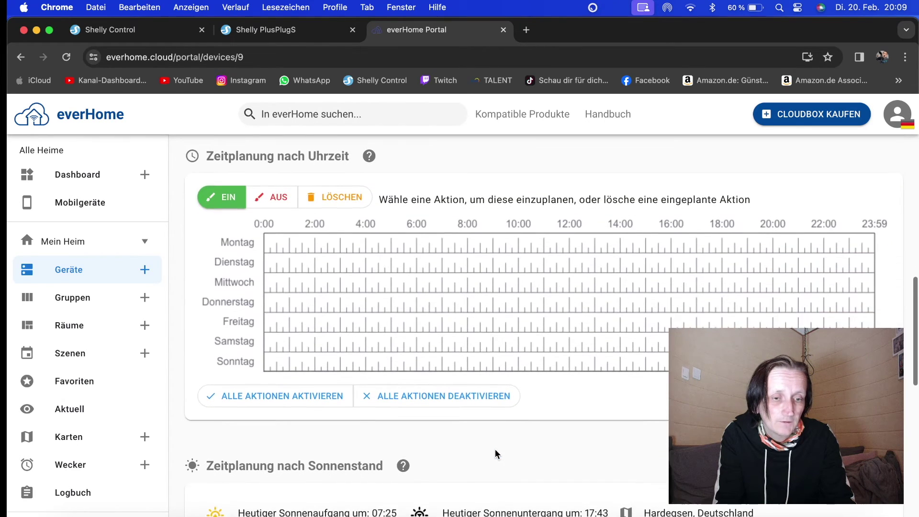
pyautogui.scroll(-5, 495, 449)
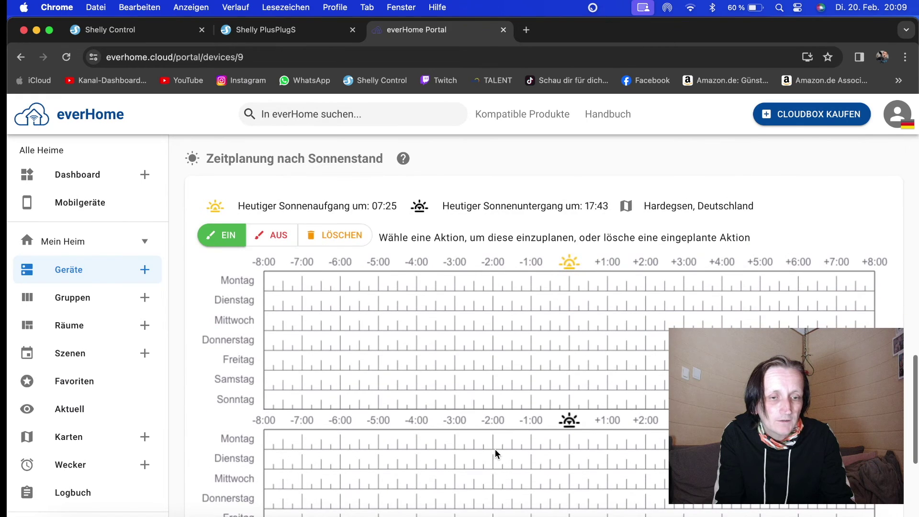
pyautogui.scroll(15, 496, 449)
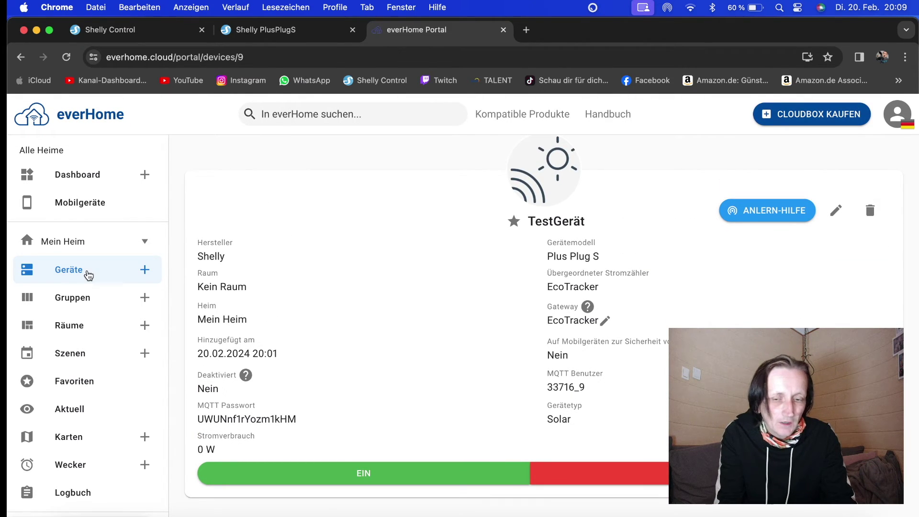
# Switch to the everHome desktop app and open the Verteilung view of the energy overview.
pyautogui.click(691, 516)
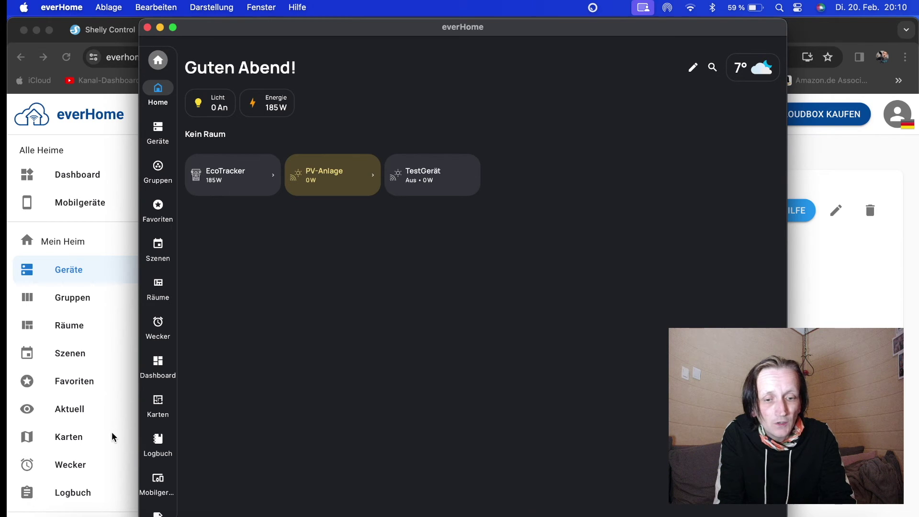
pyautogui.scroll(-3, 160, 441)
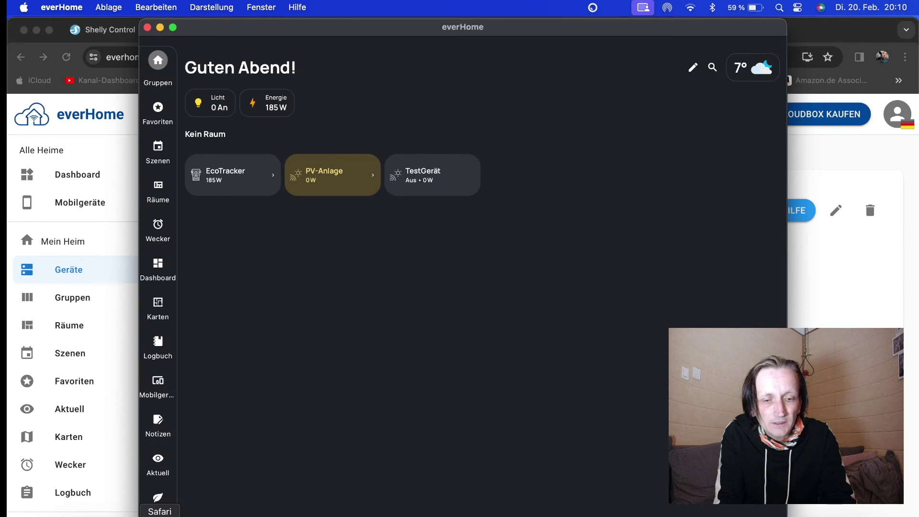
pyautogui.click(159, 508)
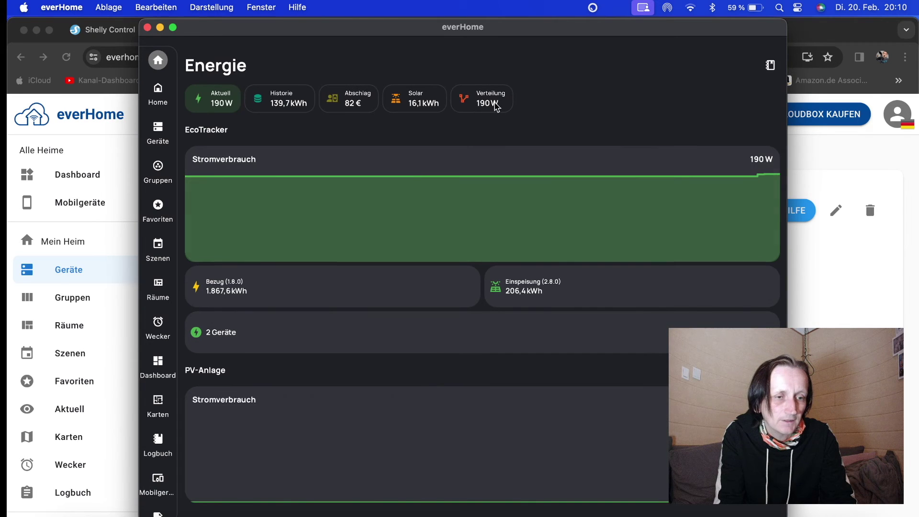
pyautogui.click(494, 100)
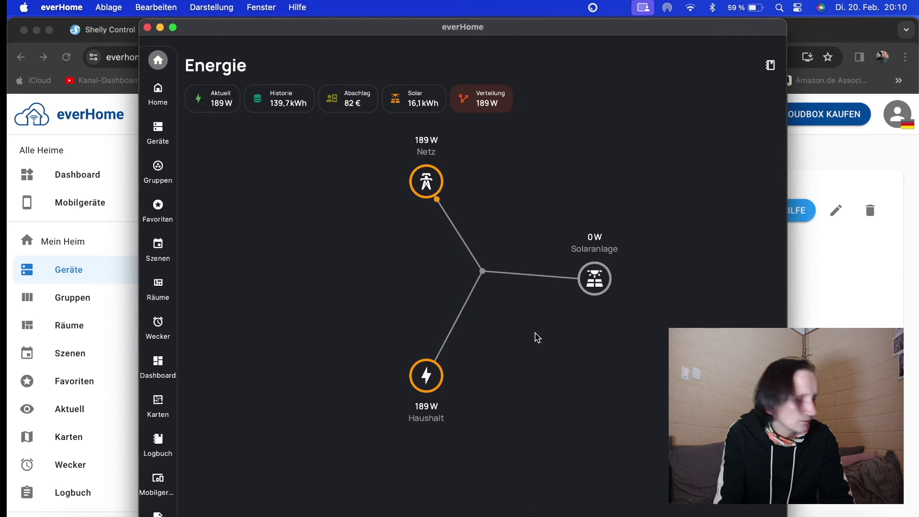
# Return to the portal in Chrome, switch TestGerät on, and go back to the device list.
pyautogui.press('super+Tab')
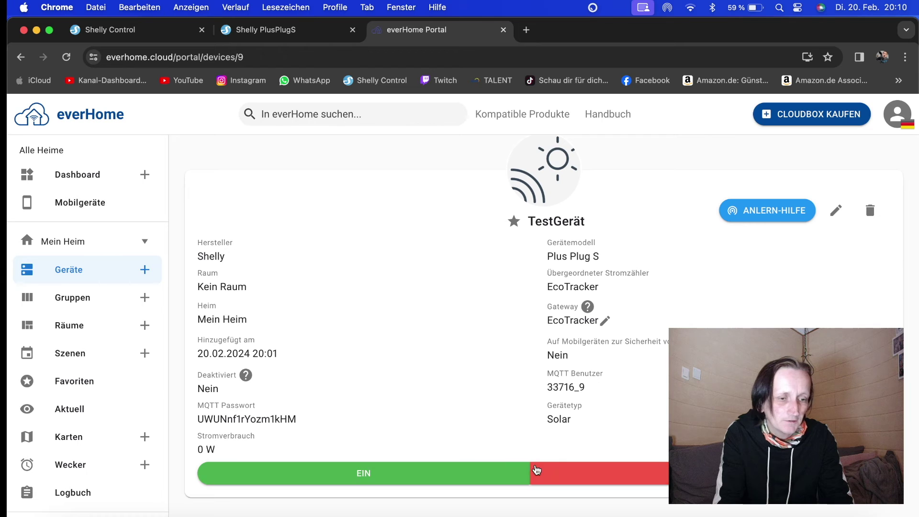
pyautogui.click(471, 475)
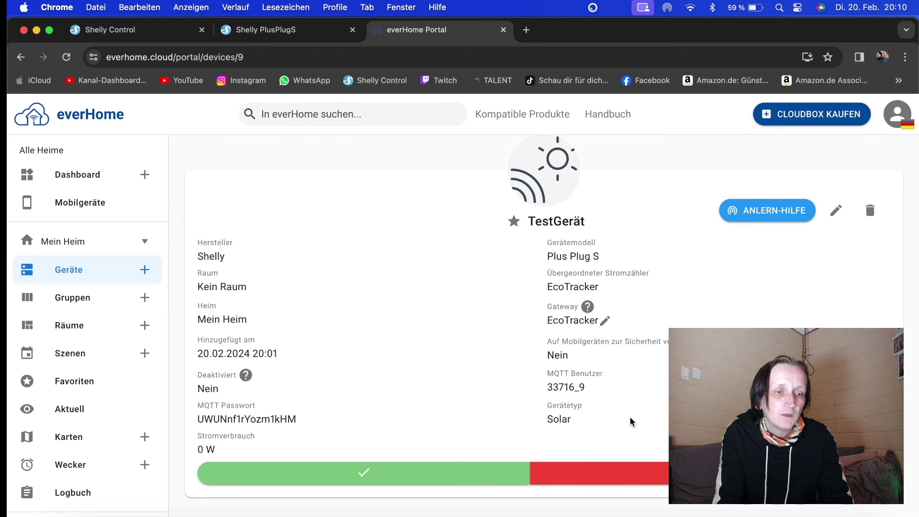
pyautogui.click(691, 515)
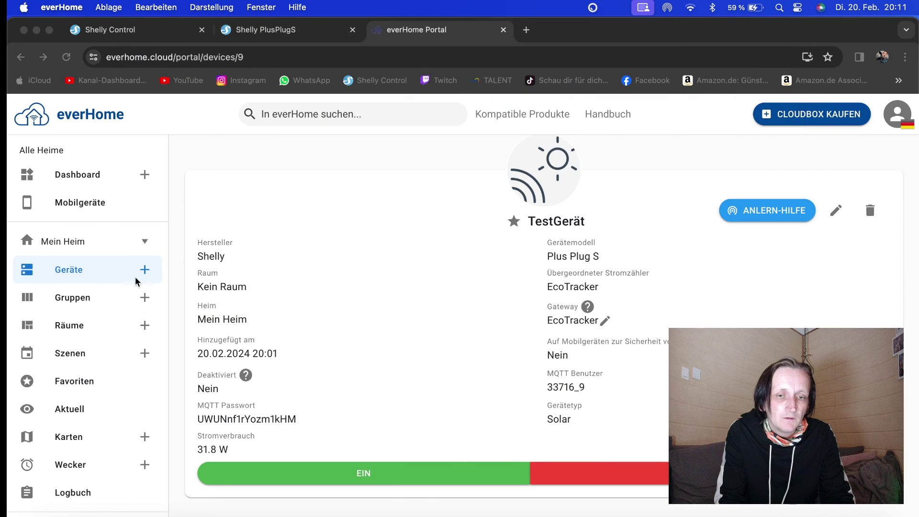
pyautogui.click(142, 277)
pyautogui.click(102, 277)
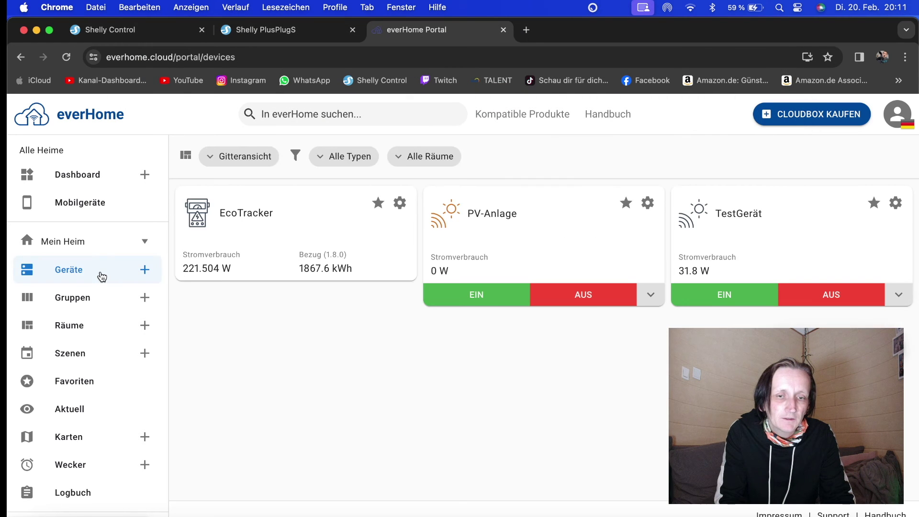